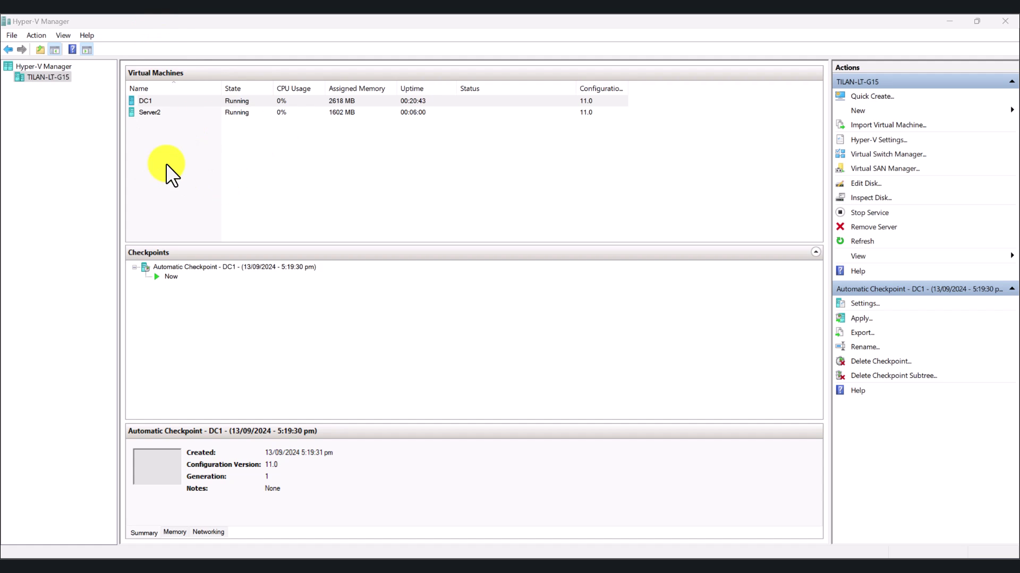
Review the DC1 and Server2 virtual machine details, then bring up DC1's console
left_click(151, 101)
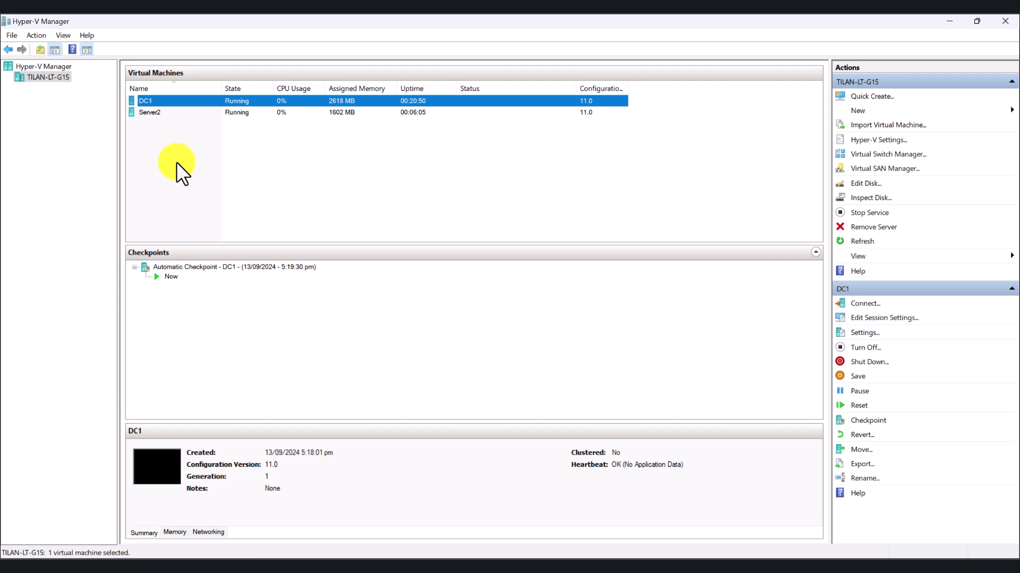
left_click(155, 114)
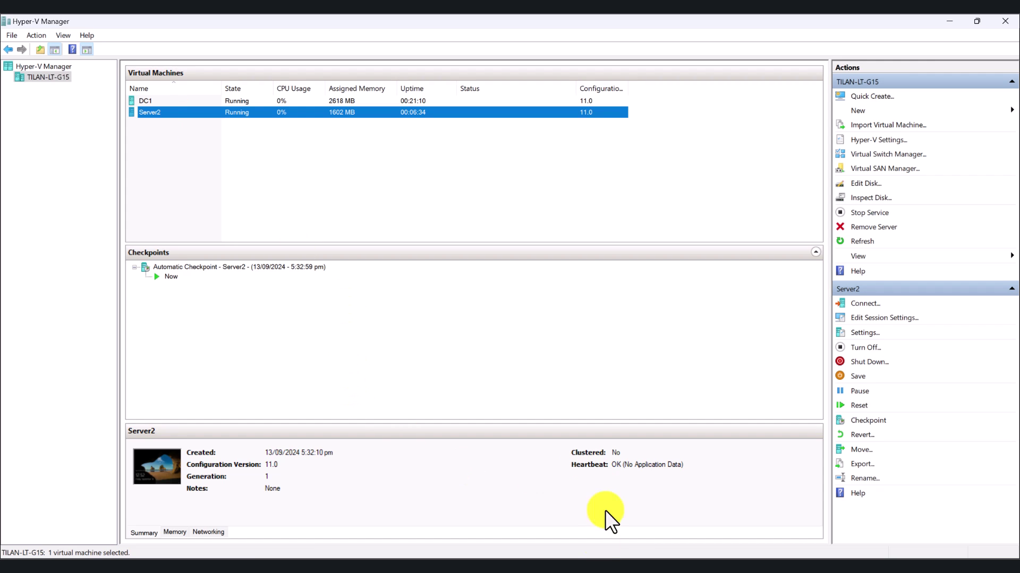
mouse_move(654, 568)
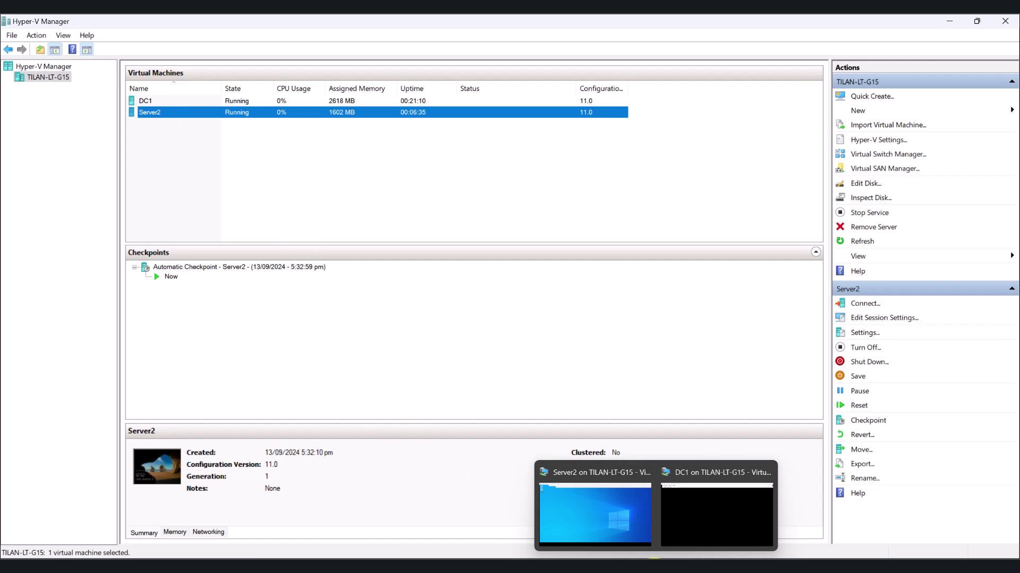
left_click(699, 515)
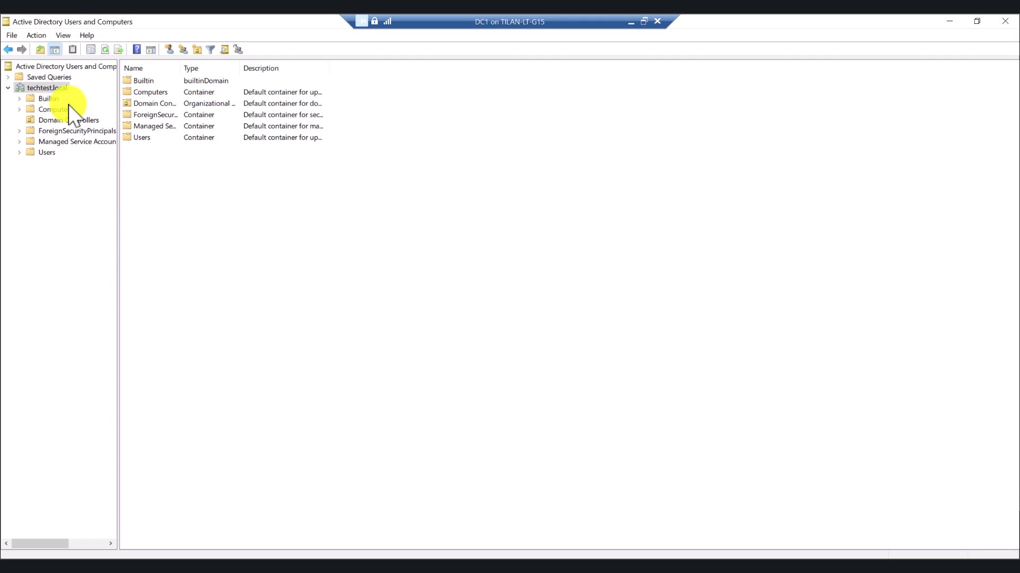
Confirm DC1 is the only entry in techtest.local > Domain Controllers, then return to Hyper-V Manager
left_click(51, 128)
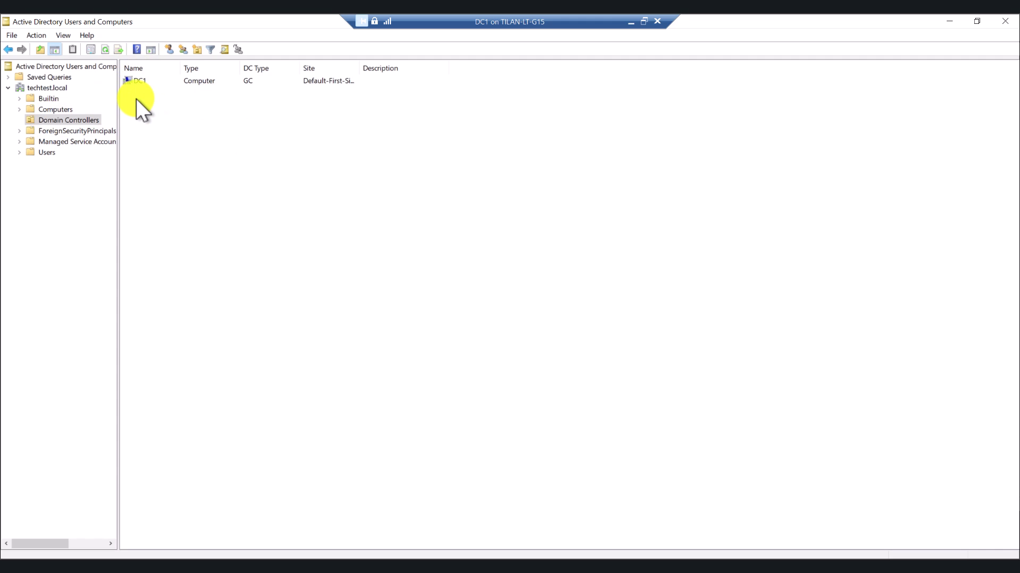
left_click(948, 21)
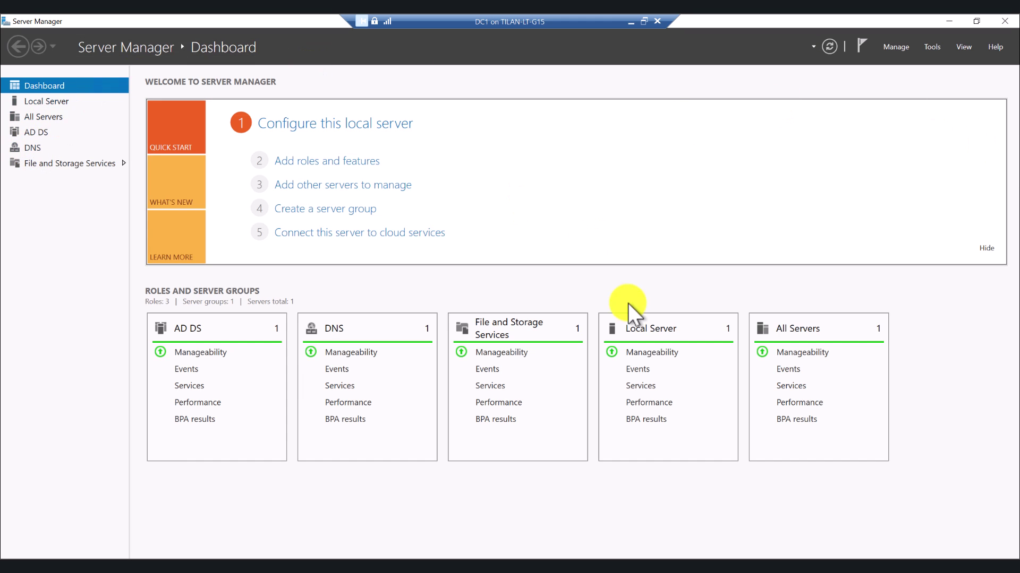
double_click(631, 19)
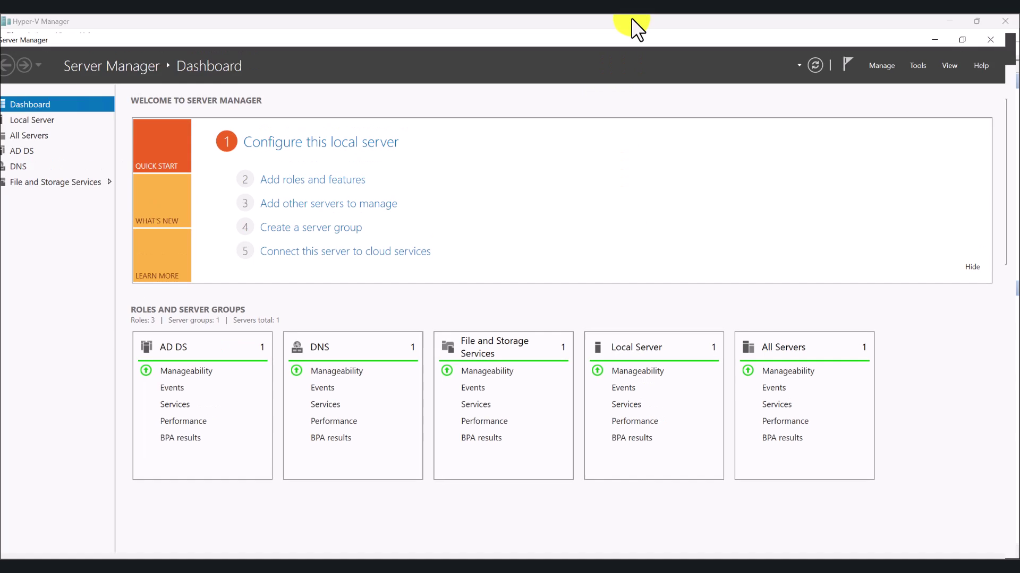
left_click(630, 18)
On Server2, launch System Properties through a sysdm.cpl search
mouse_move(655, 557)
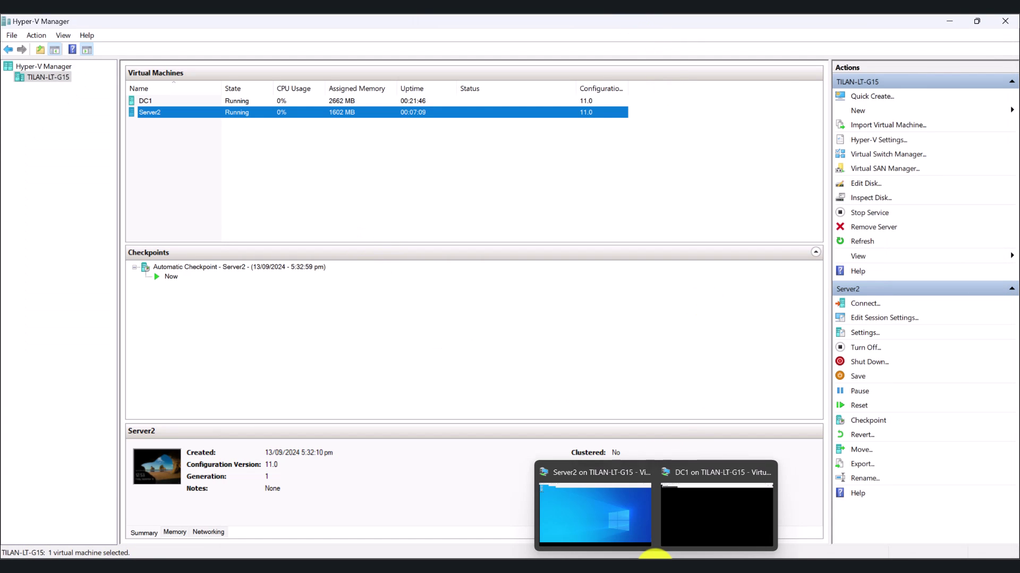
left_click(592, 526)
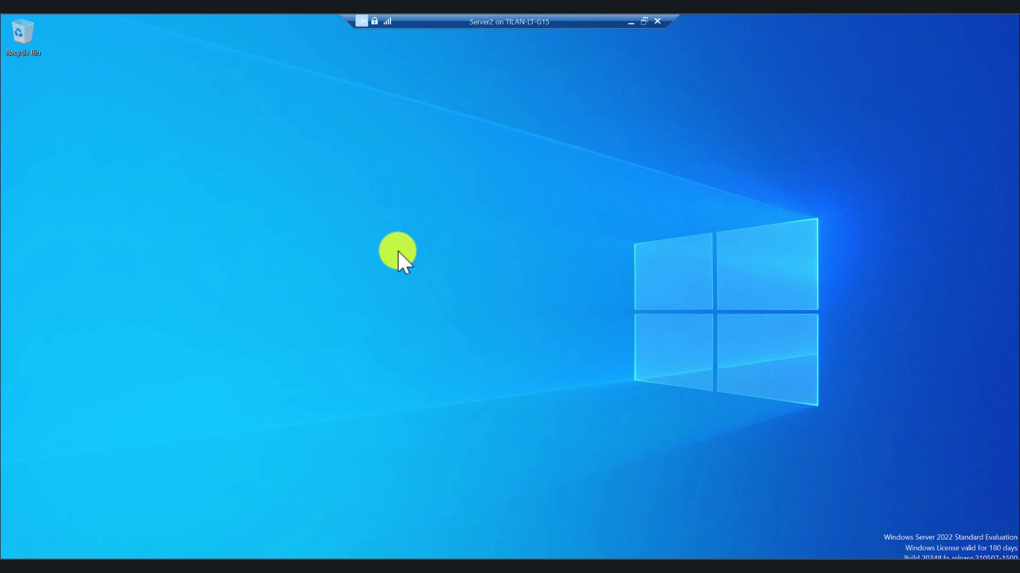
left_click(140, 557)
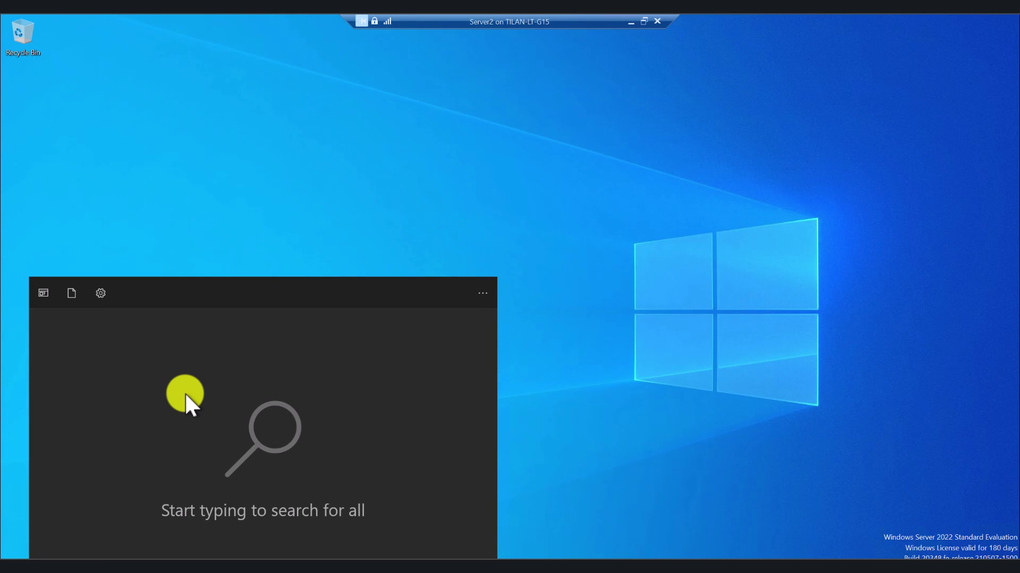
type("sysdm")
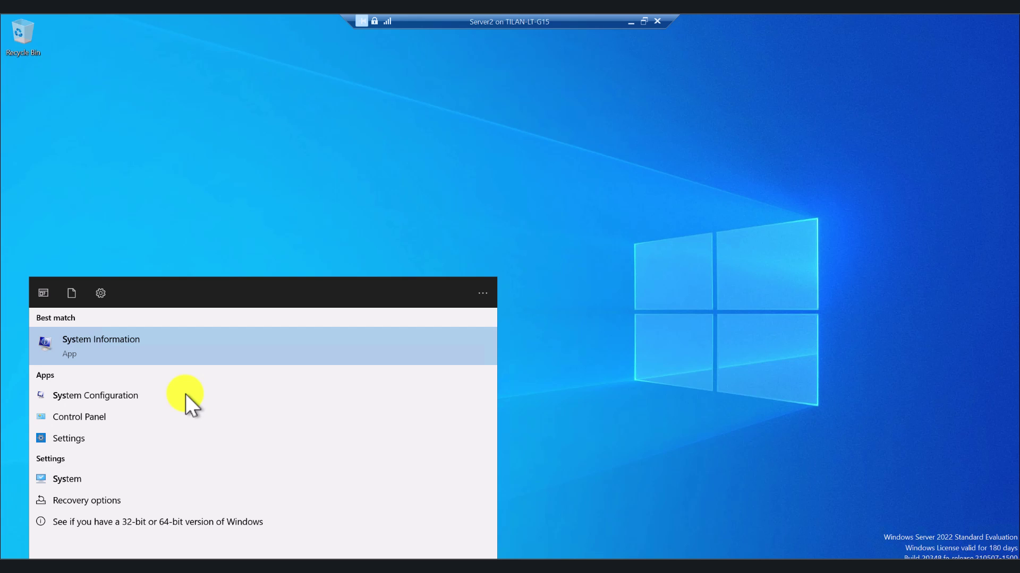
type(".cpl")
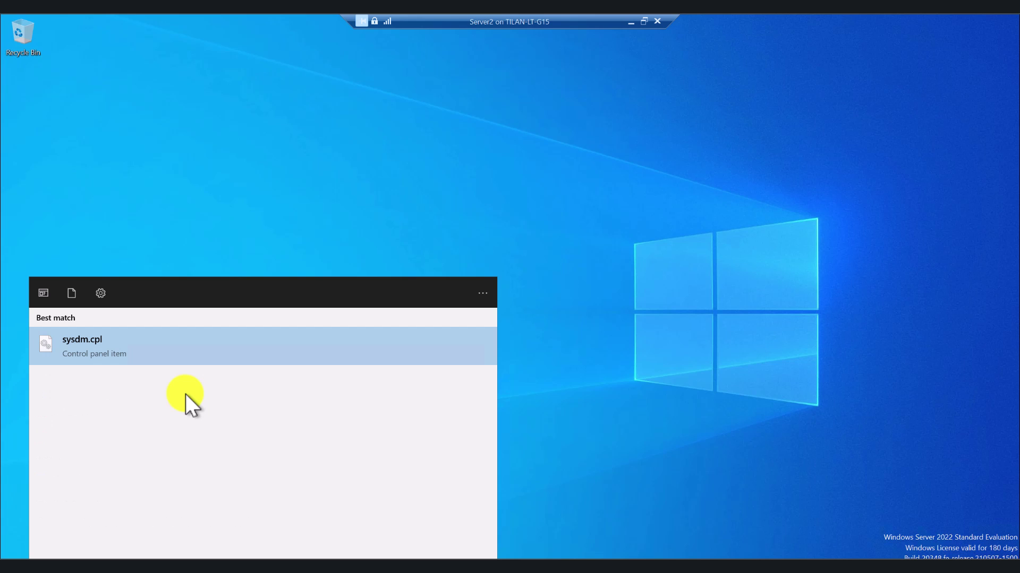
left_click(116, 344)
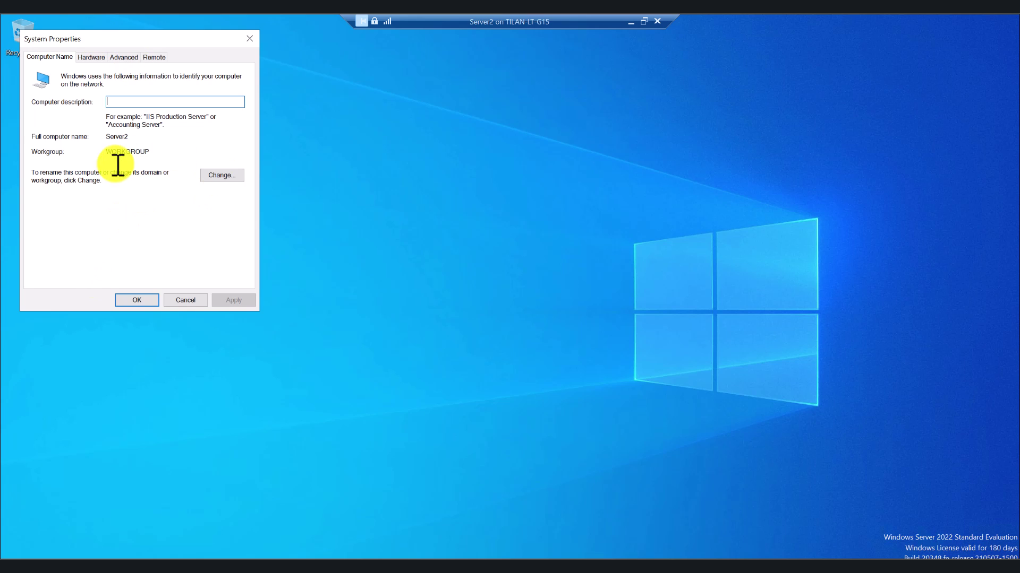
Set Server2's membership to Domain and enter techtest.local as the domain name
left_click(221, 176)
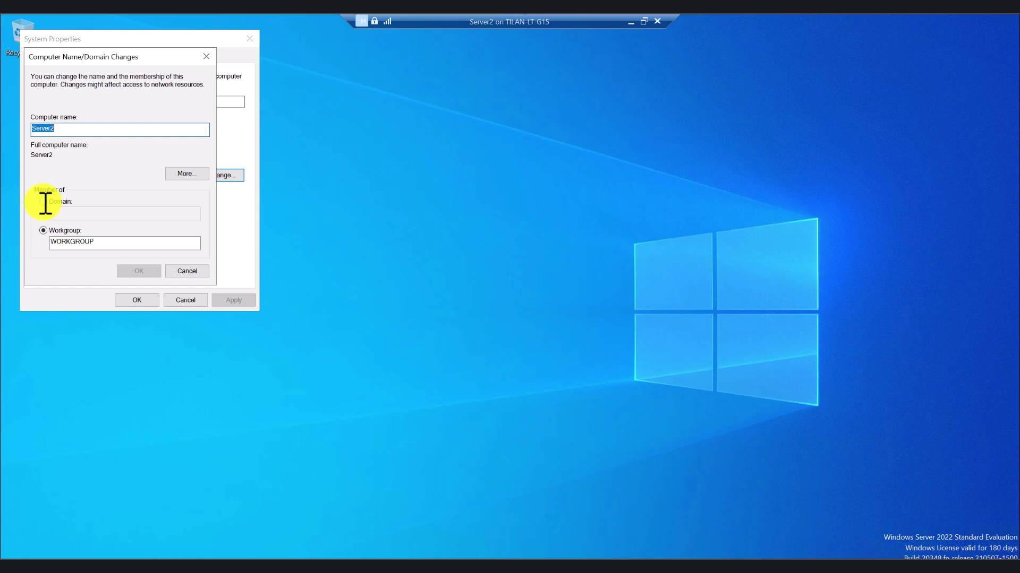
left_click(45, 203)
left_click(72, 213)
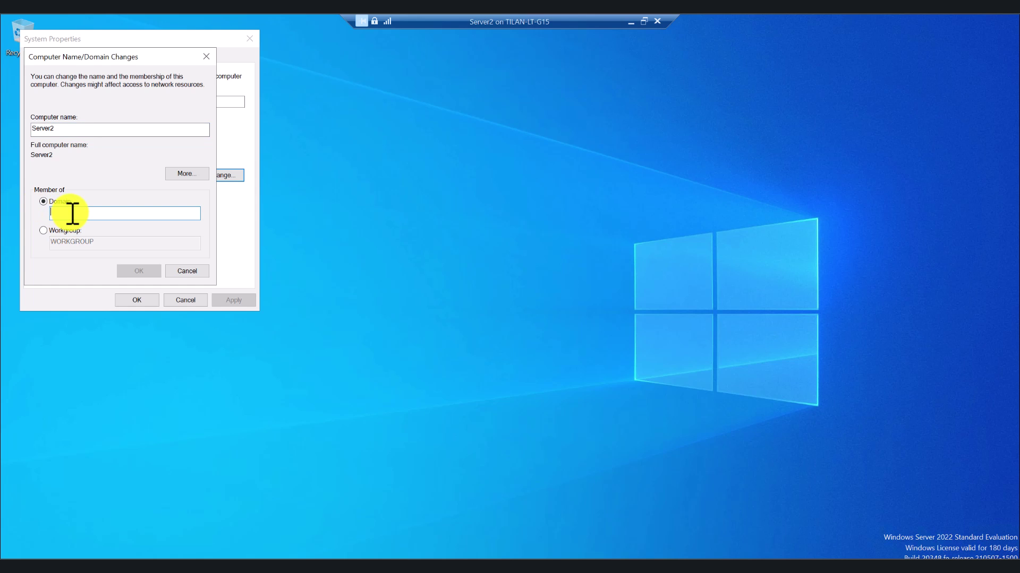
type("tech")
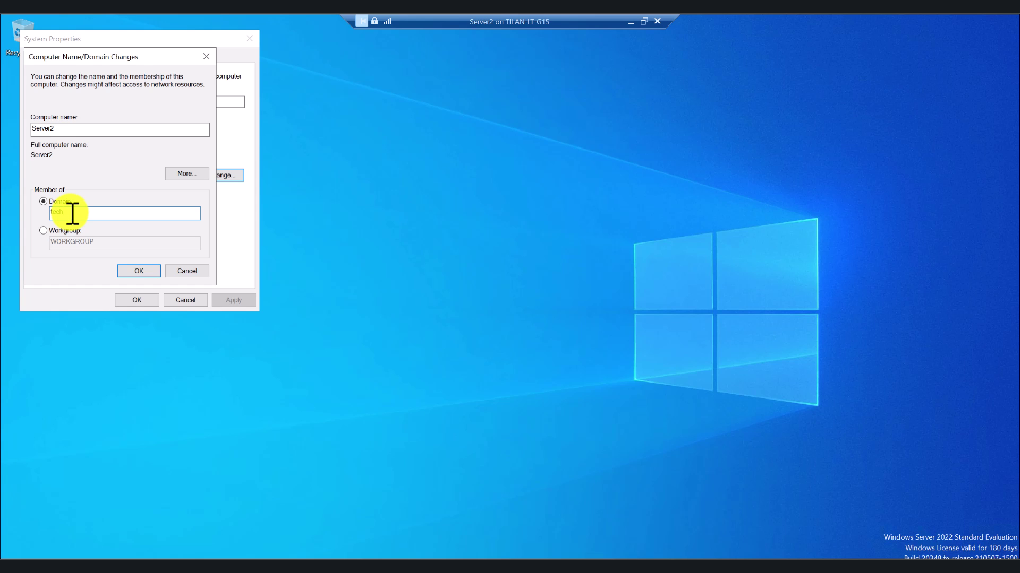
type("test.local")
Submit the techtest.local join, dismiss the domain-controller-unreachable error and cancel the name changes
left_click(139, 271)
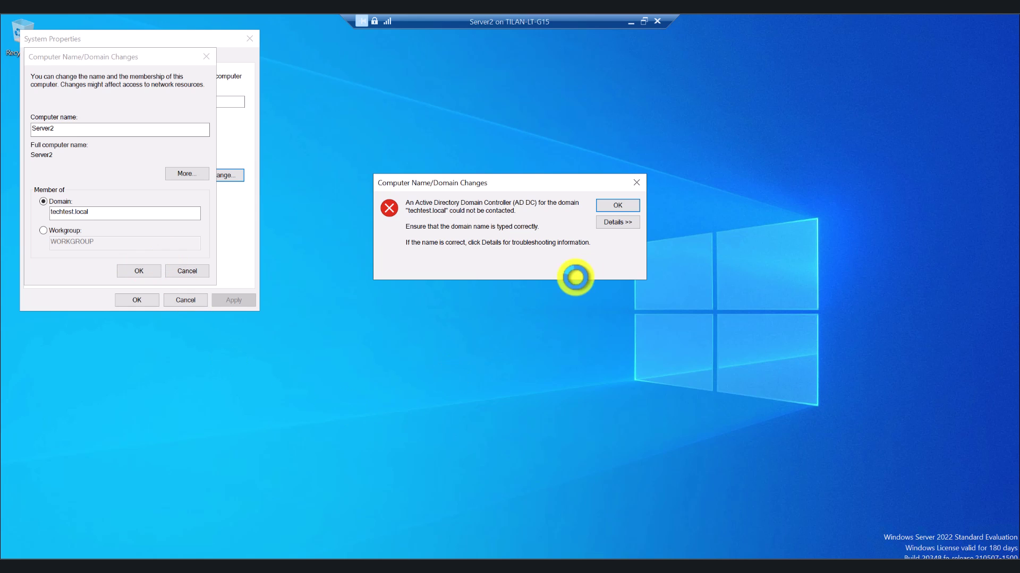
left_click(616, 205)
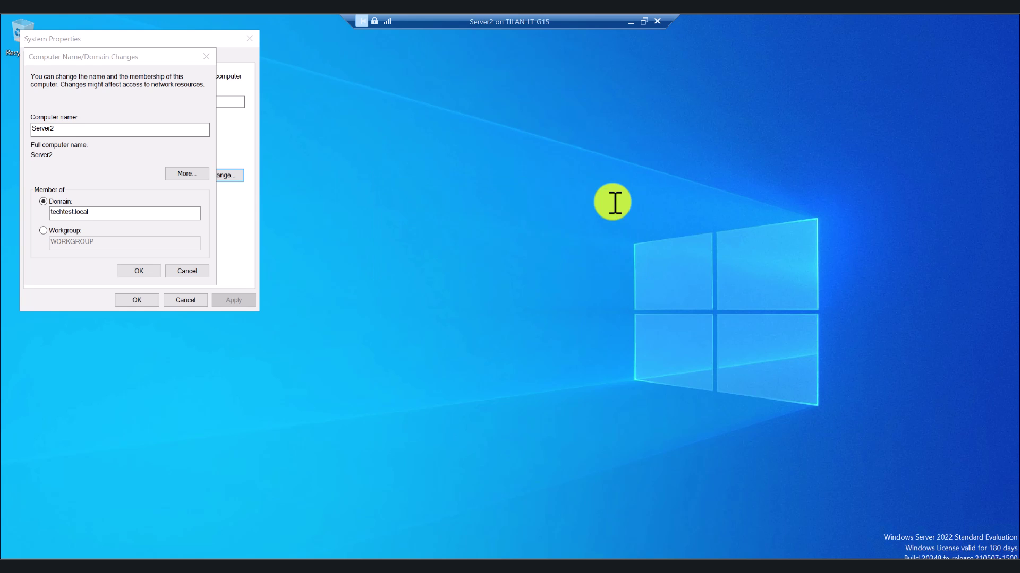
left_click(194, 271)
Cancel System Properties and bring up Windows search on Server2
left_click(188, 301)
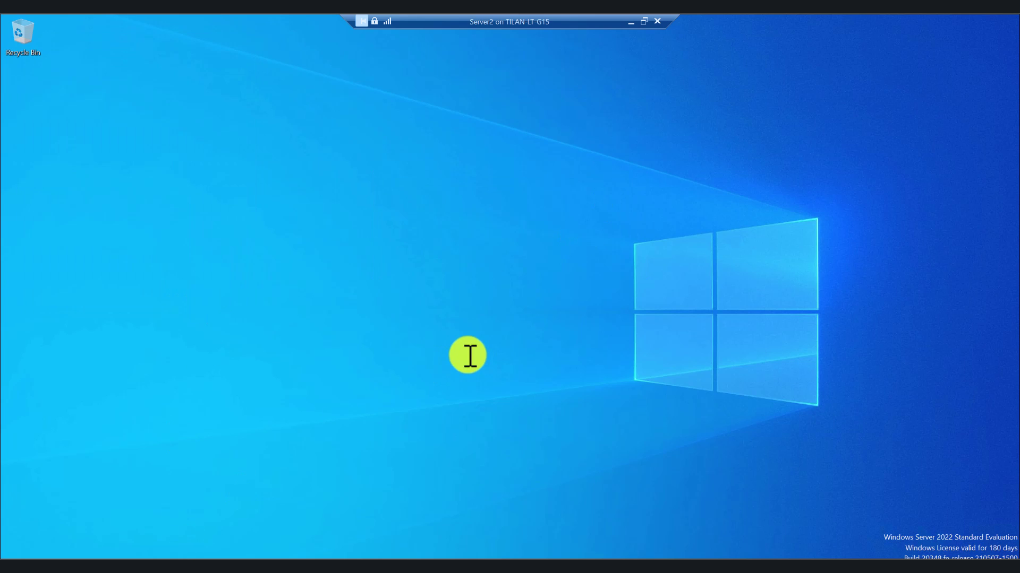
key("super+s")
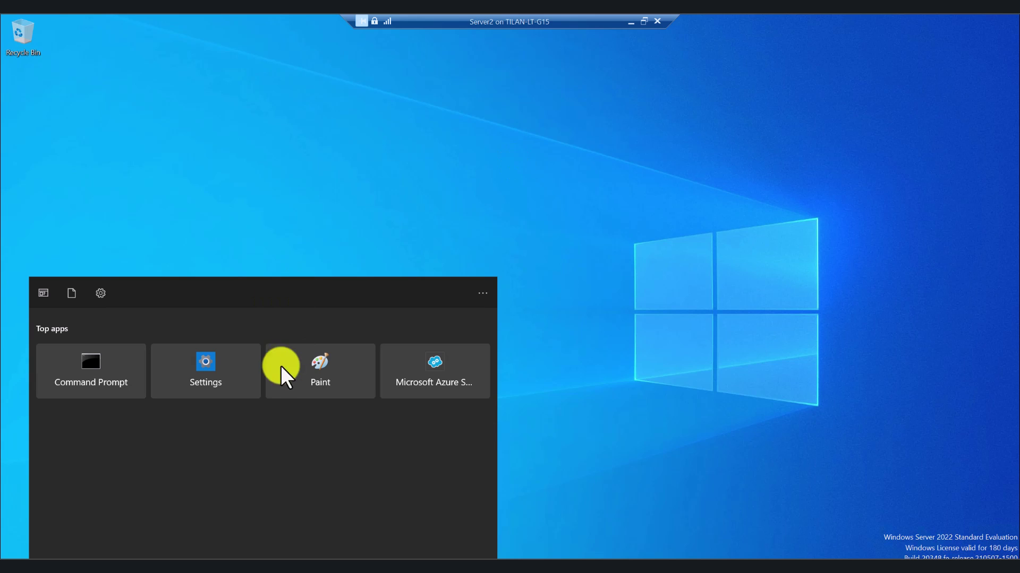
Reach the Ethernet adapter's properties via Control Panel's Network and Sharing Center
type("n")
key("BackSpace")
type("c")
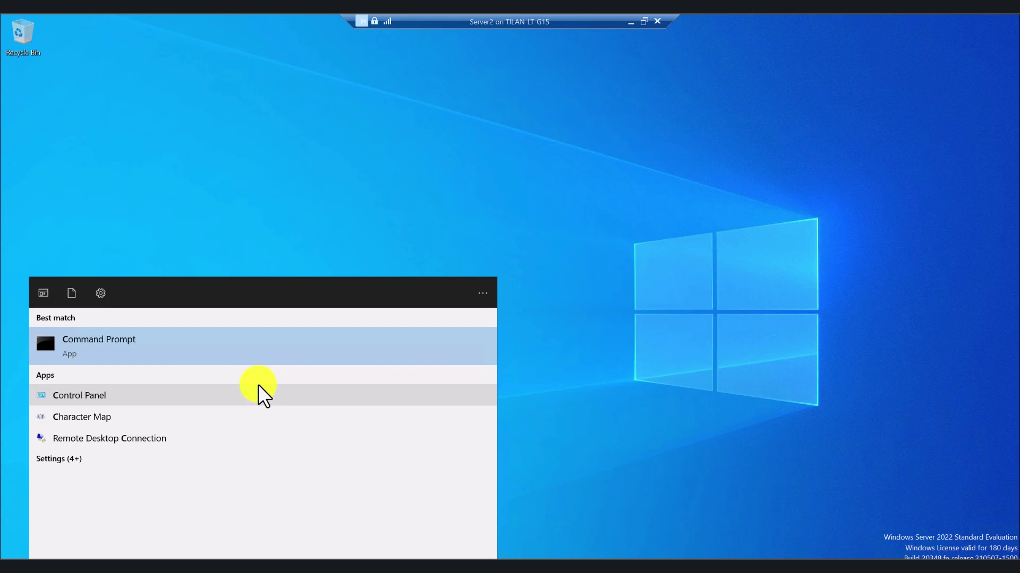
type("on")
left_click(183, 351)
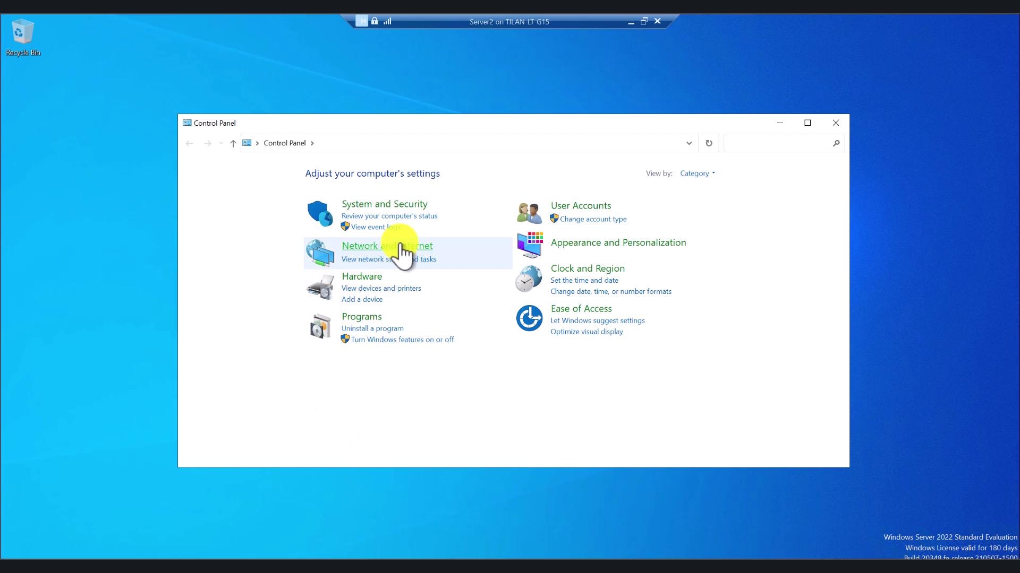
left_click(401, 246)
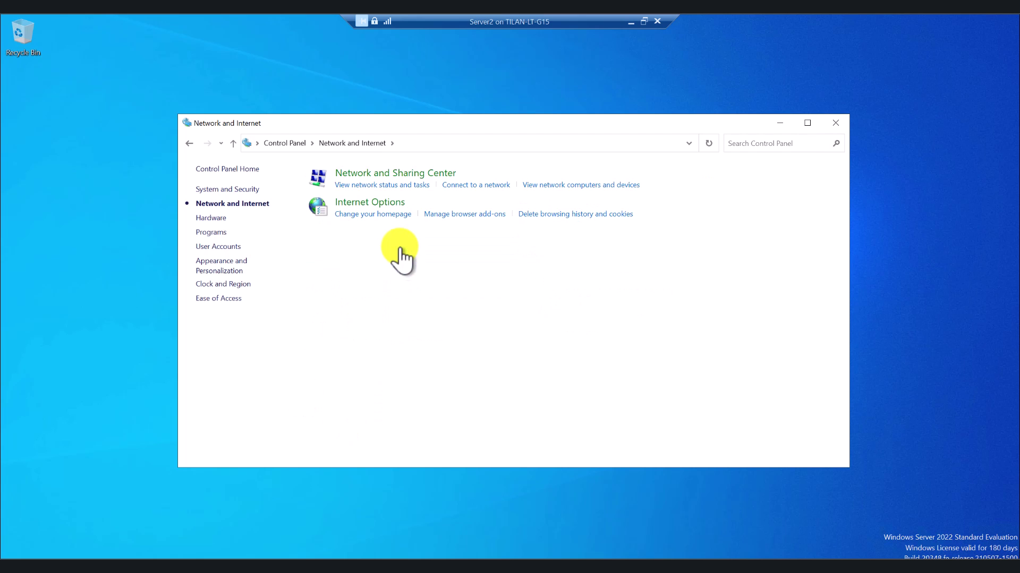
left_click(415, 175)
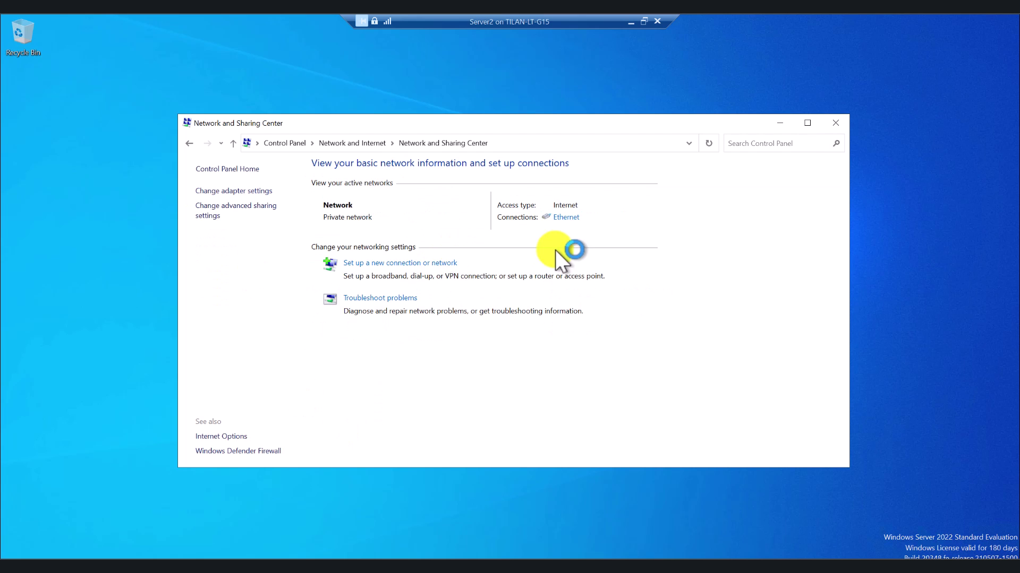
left_click(565, 217)
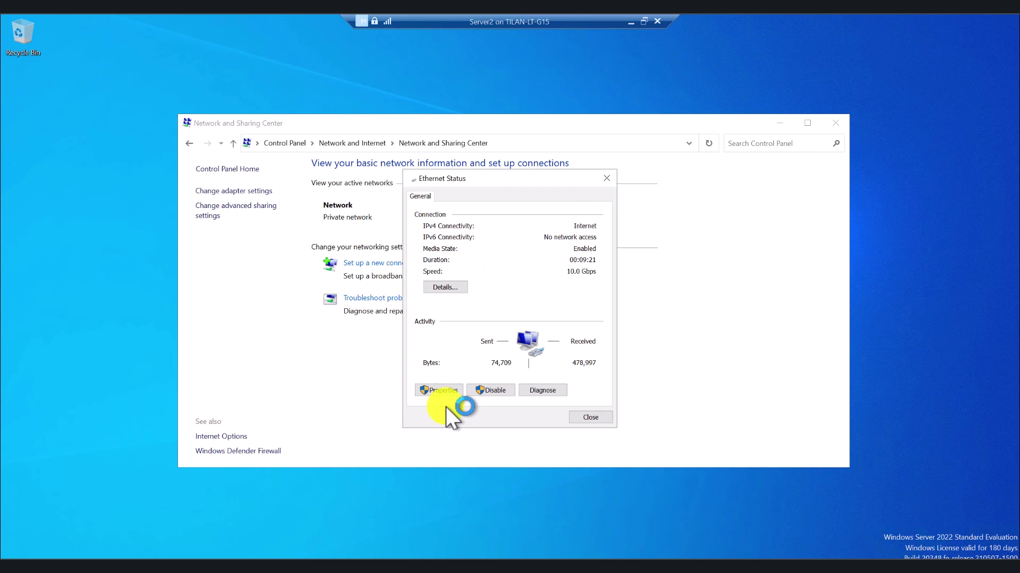
left_click(443, 391)
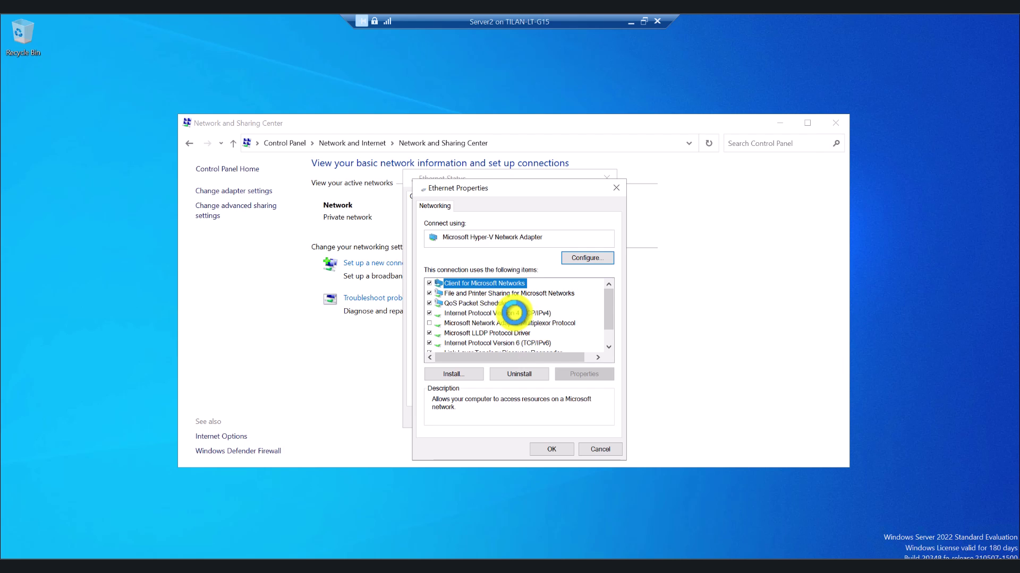
Set Server2's IPv4 to use manually entered DNS servers, then switch to the DC1 machine
left_click(513, 313)
double_click(513, 312)
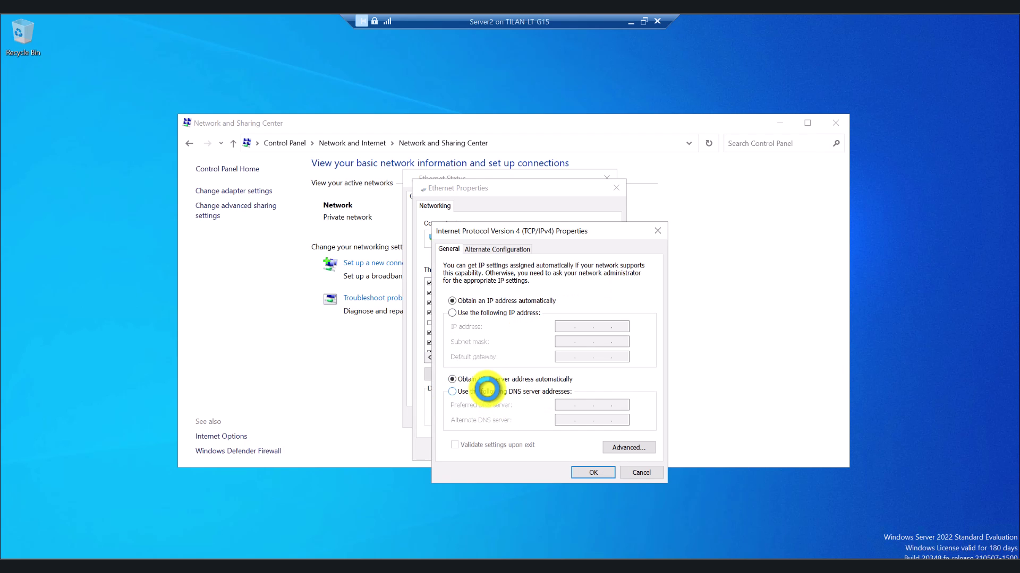
left_click(466, 392)
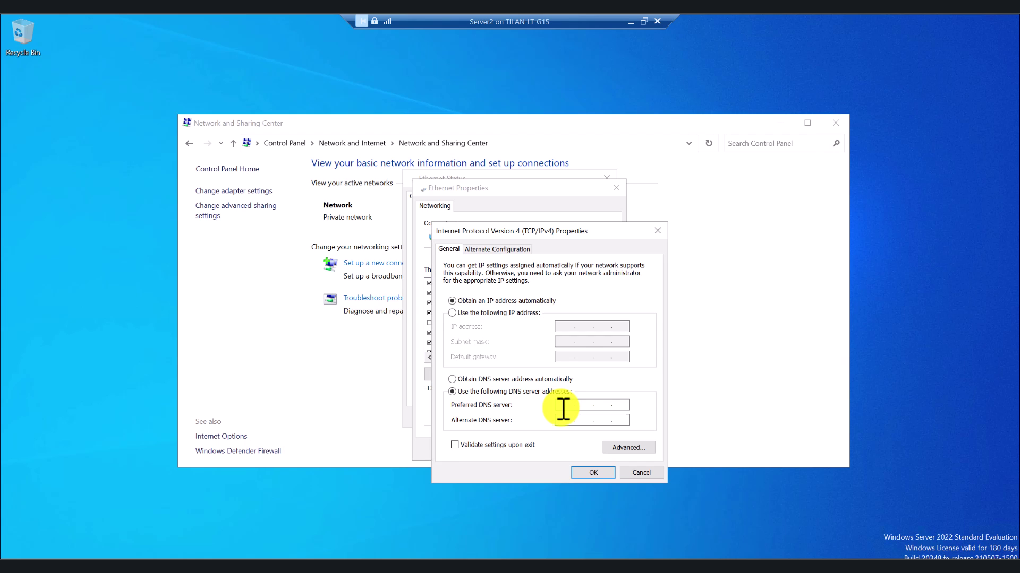
left_click(563, 406)
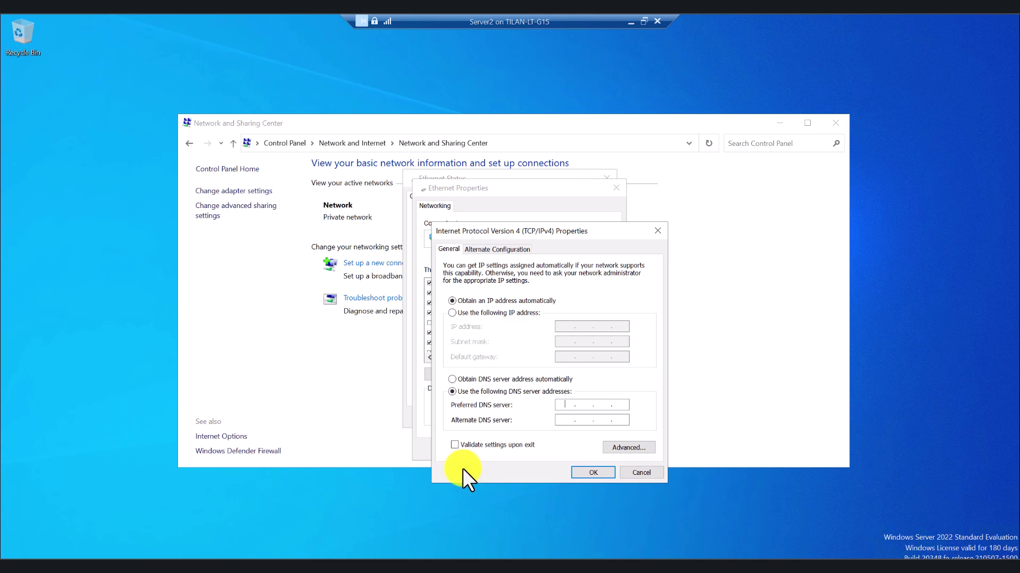
left_click(643, 21)
left_click(600, 85)
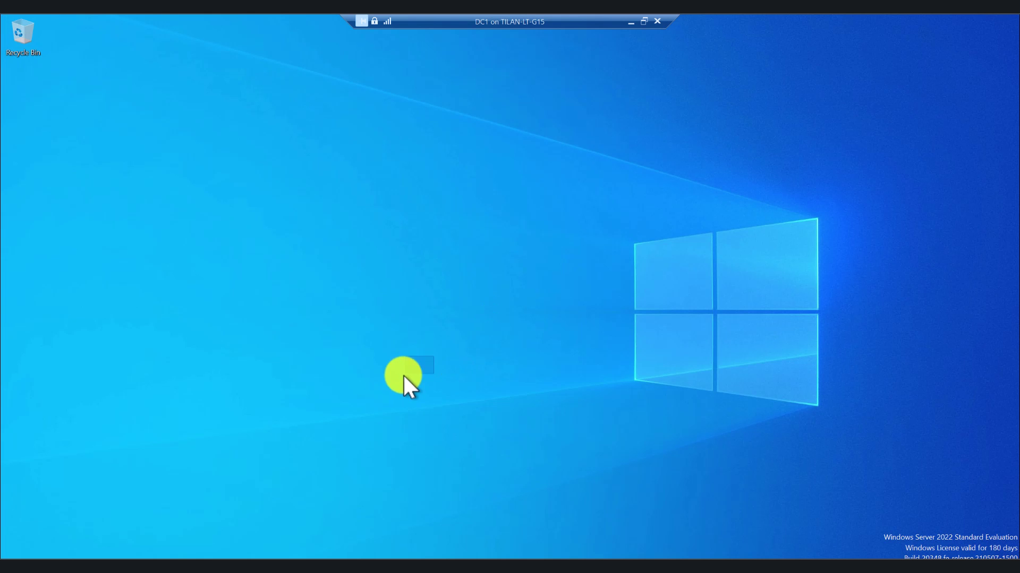
Run ipconfig in Command Prompt on DC1 and copy its IPv4 address 172.23.173.163
left_click(195, 557)
type("cmd")
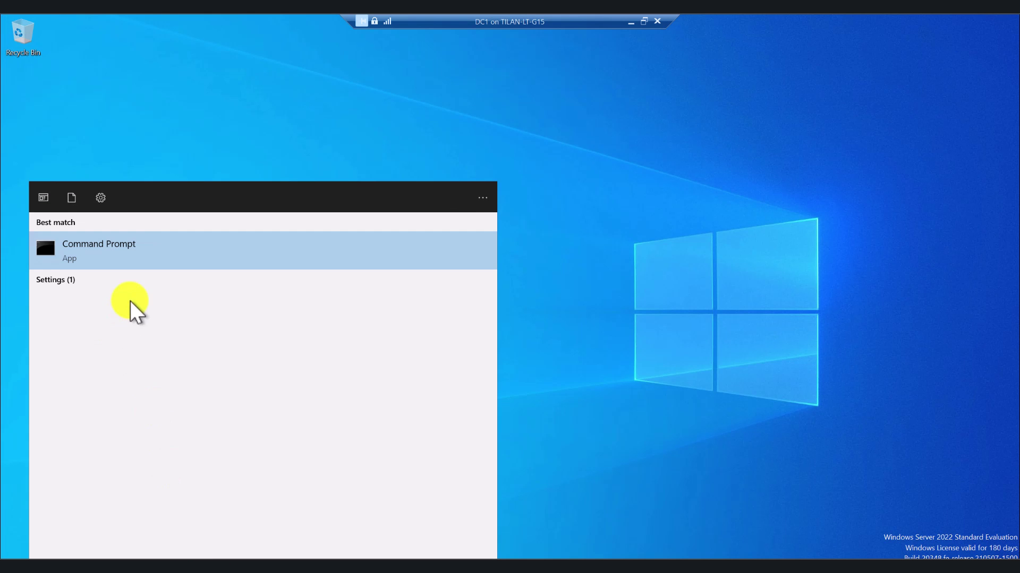
left_click(158, 250)
type("ipconfog")
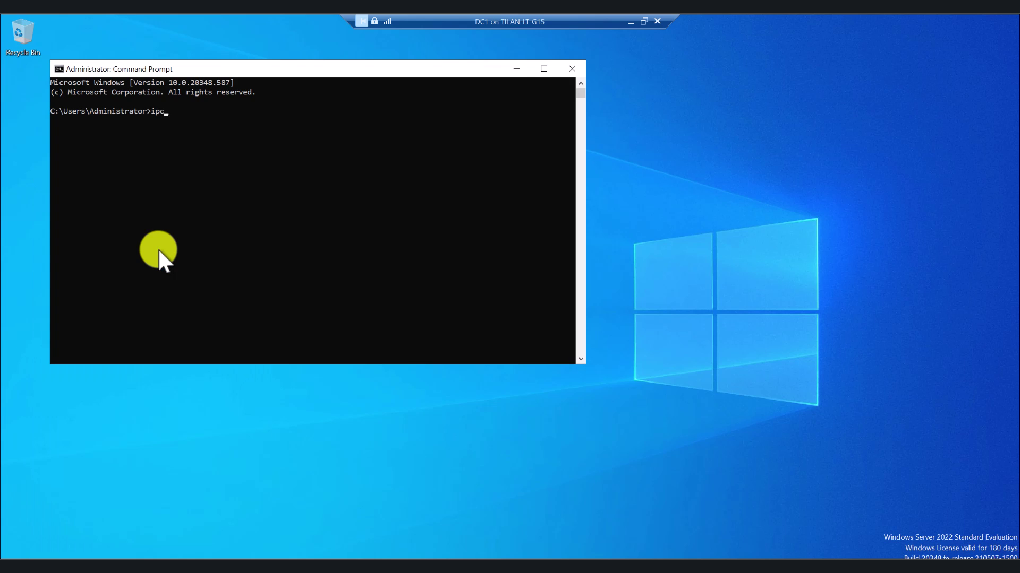
key("BackSpace")
key("BackSpace")
type("ig")
key("Return")
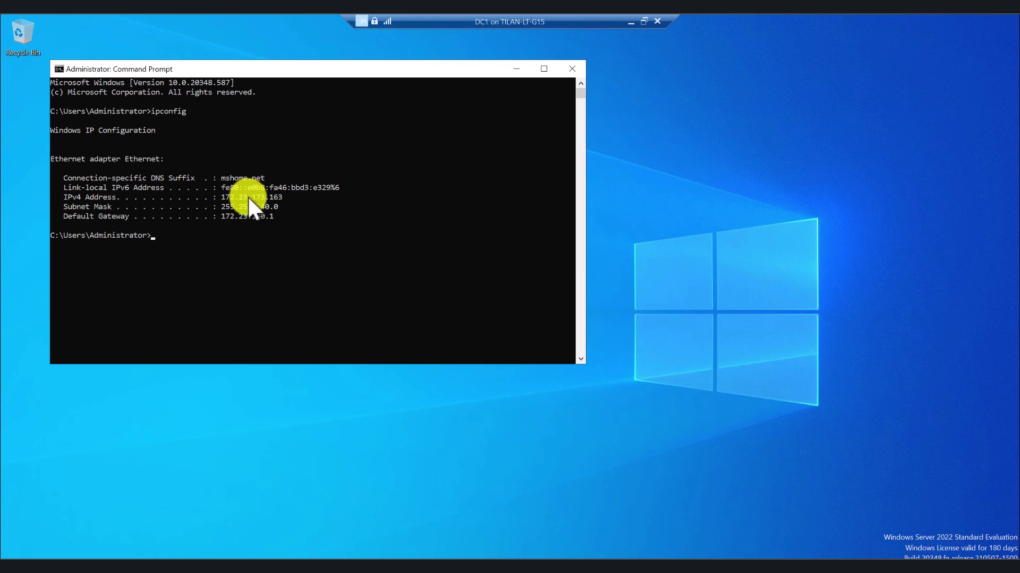
left_click_drag(217, 197, 284, 196)
key("ctrl+c")
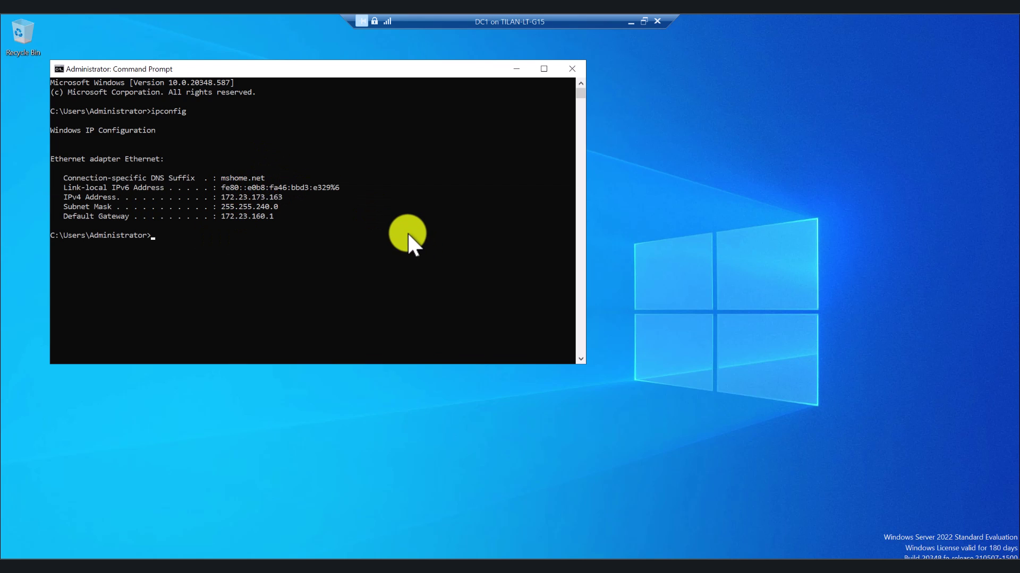
Paste 172.23.173.163 into Server2's preferred DNS field, then recopy it from DC1's ipconfig output
left_click(632, 23)
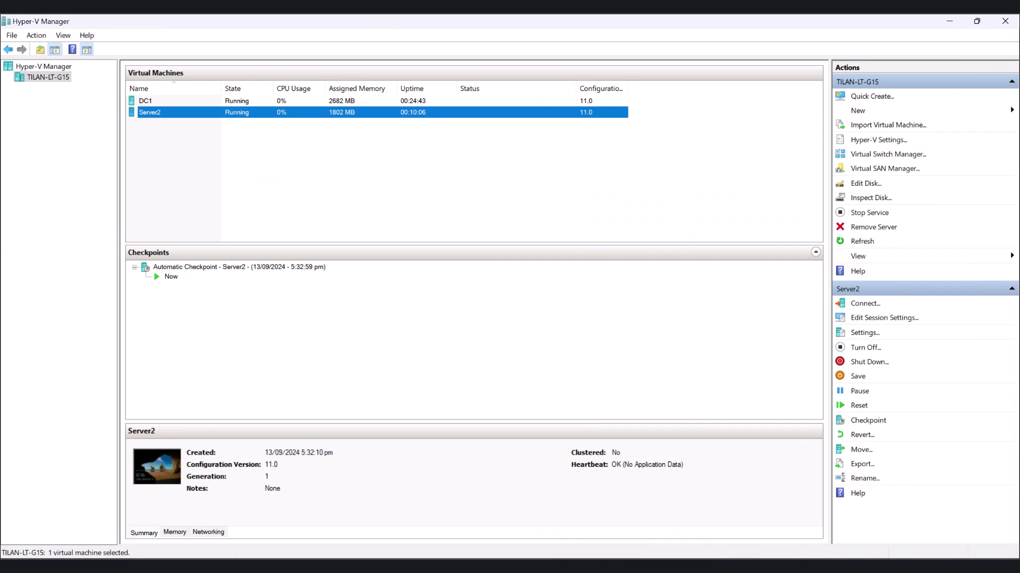
left_click(630, 535)
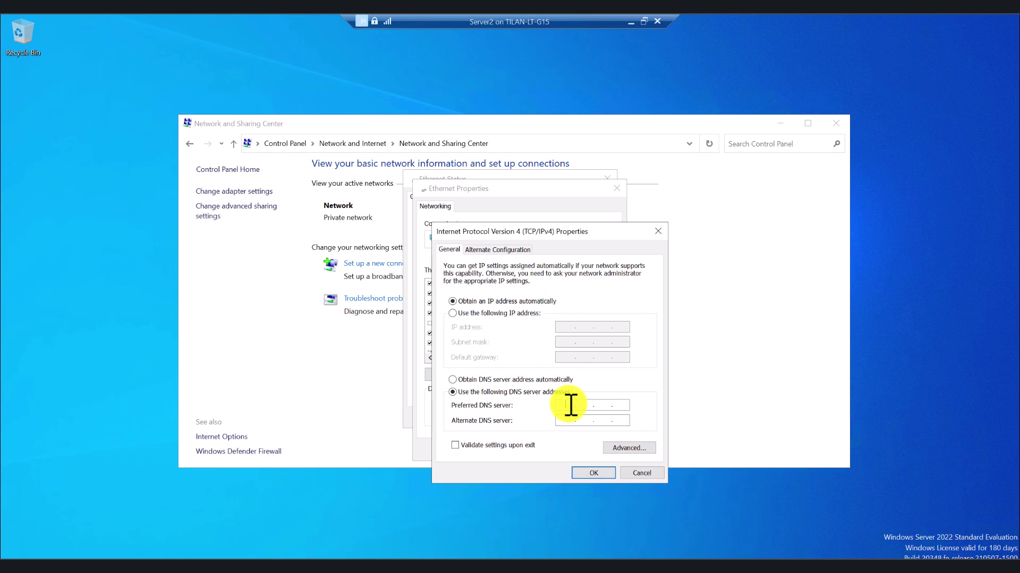
key("ctrl+v")
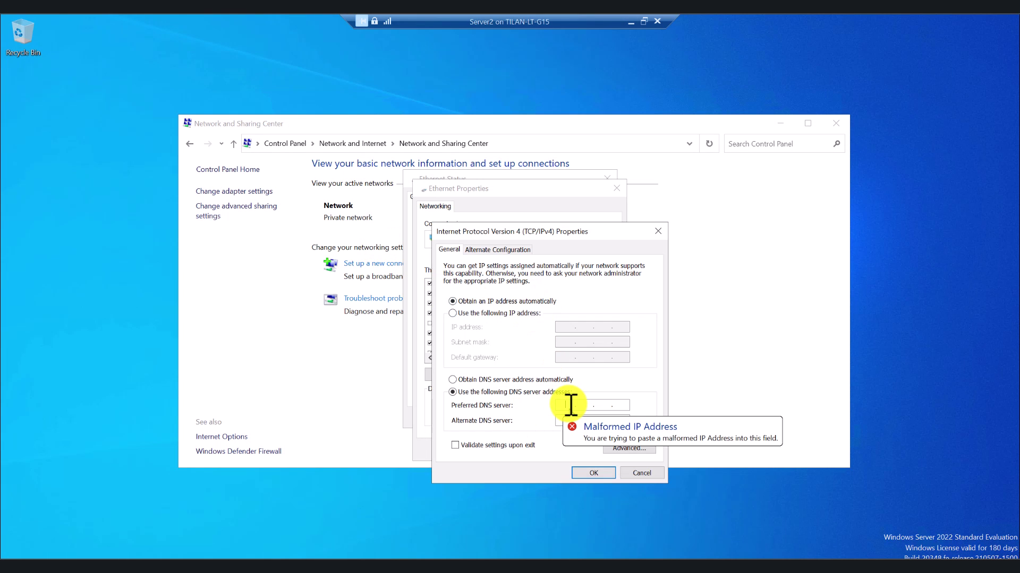
left_click(627, 21)
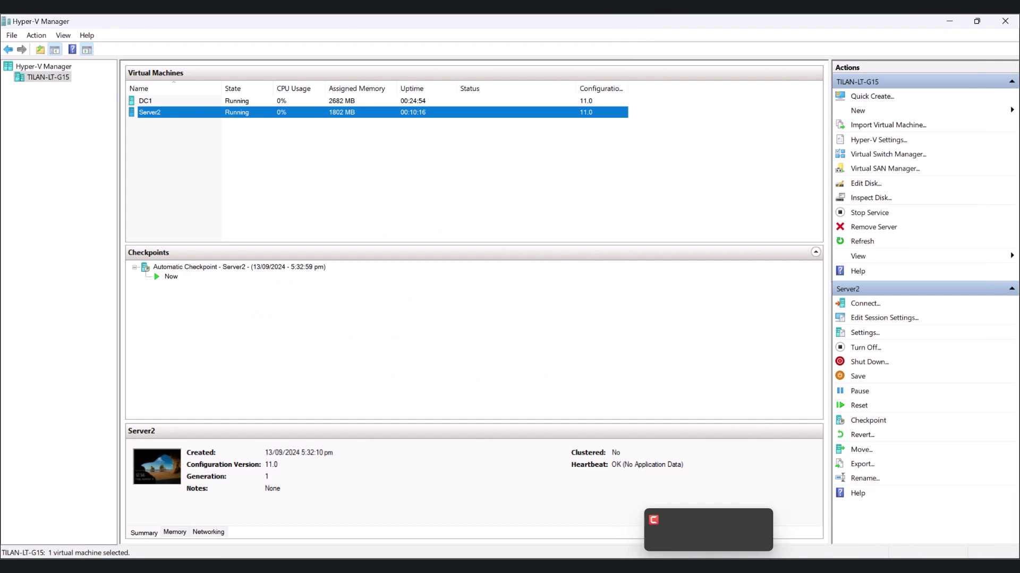
left_click(676, 524)
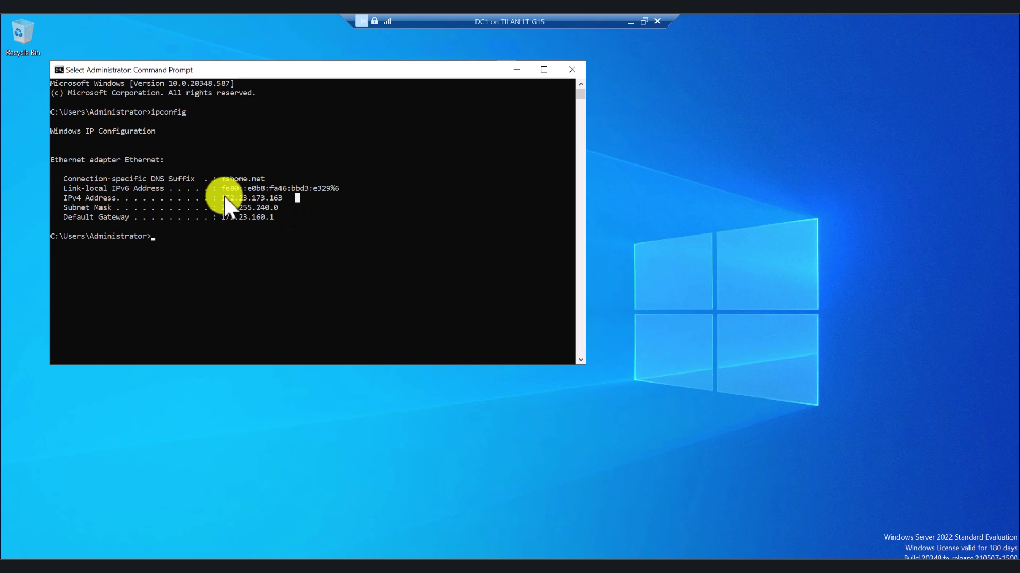
left_click_drag(221, 198, 281, 201)
right_click(282, 200)
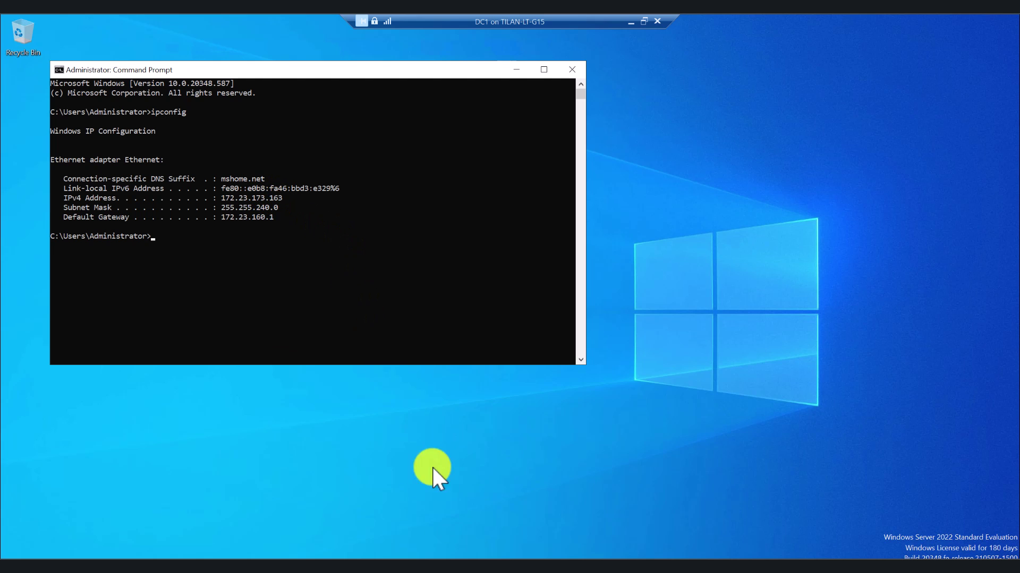
left_click(629, 21)
Enter preferred DNS 172.23.173.163 and alternate DNS 8.8.8.8 in Server2's IPv4 settings
mouse_move(706, 555)
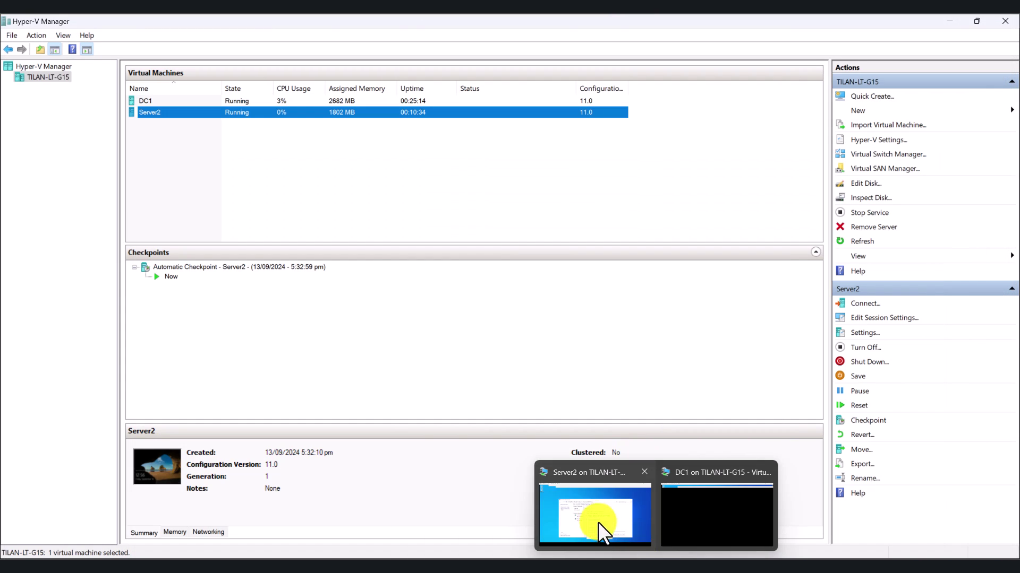
left_click(595, 515)
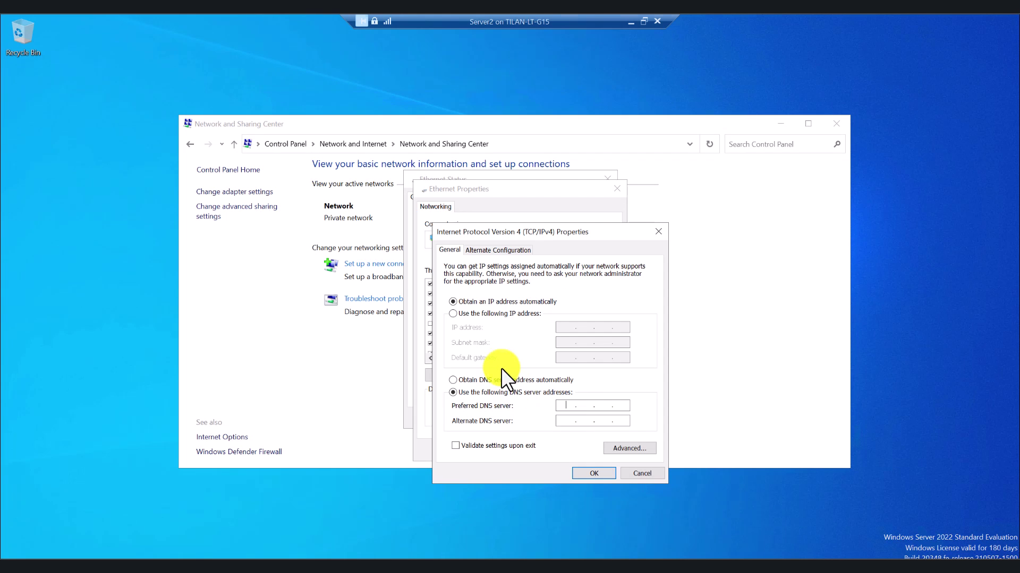
left_click(566, 406)
key("ctrl+v")
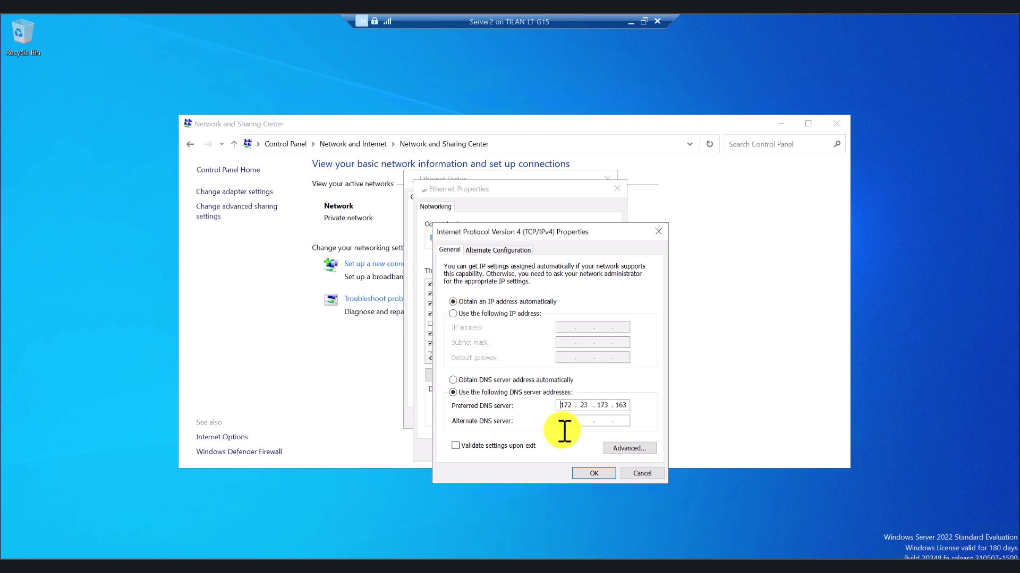
left_click(562, 420)
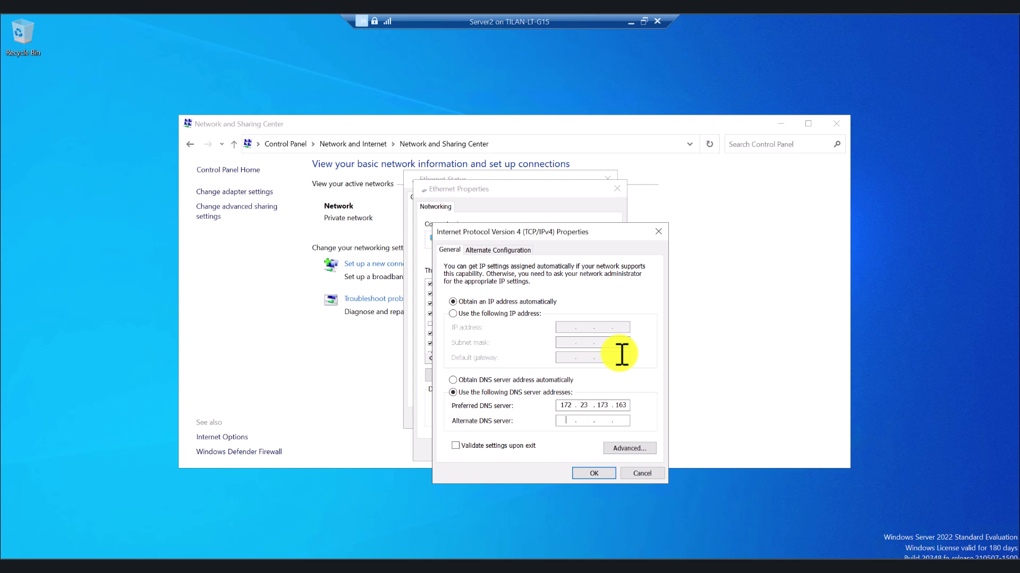
type("8")
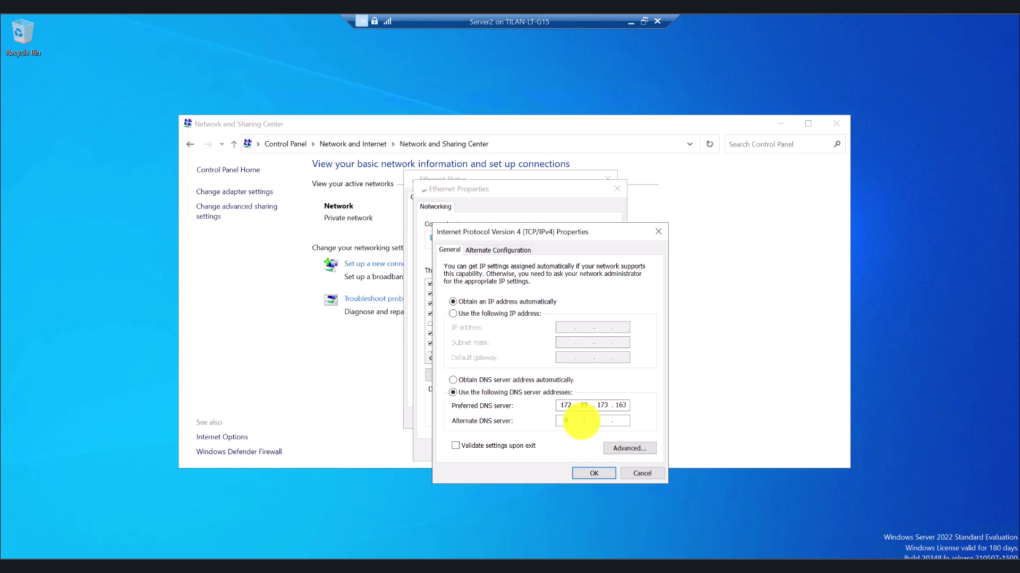
type(".8.8.8")
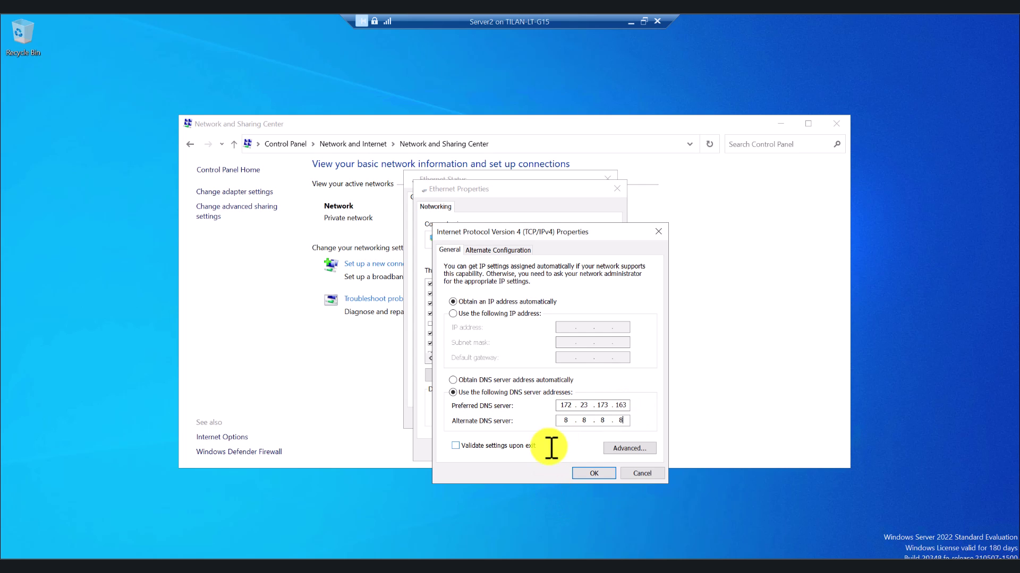
Save the DNS settings and close the adapter dialogs and Network and Sharing Center
left_click(599, 474)
left_click(558, 451)
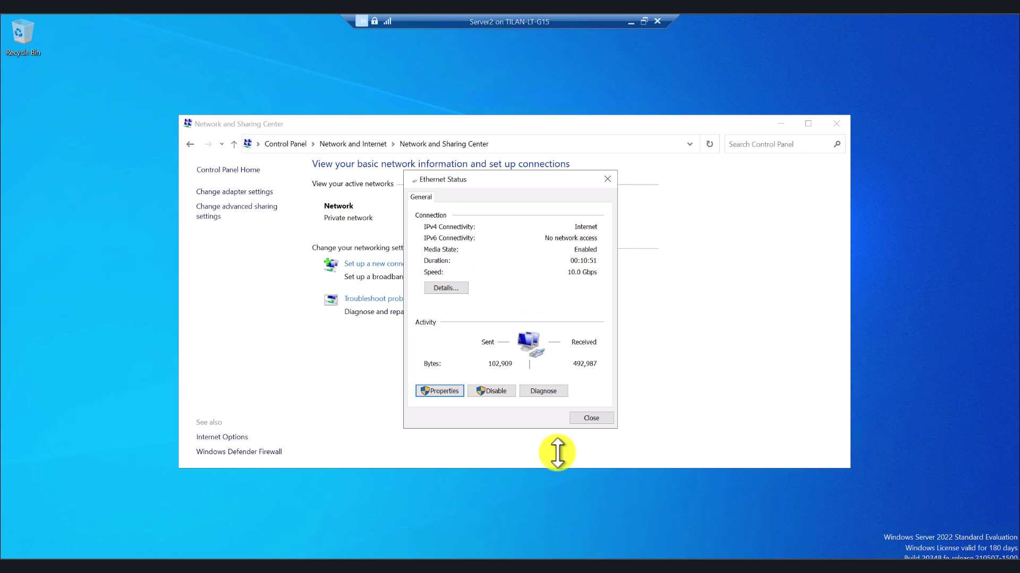
left_click(591, 418)
left_click(836, 123)
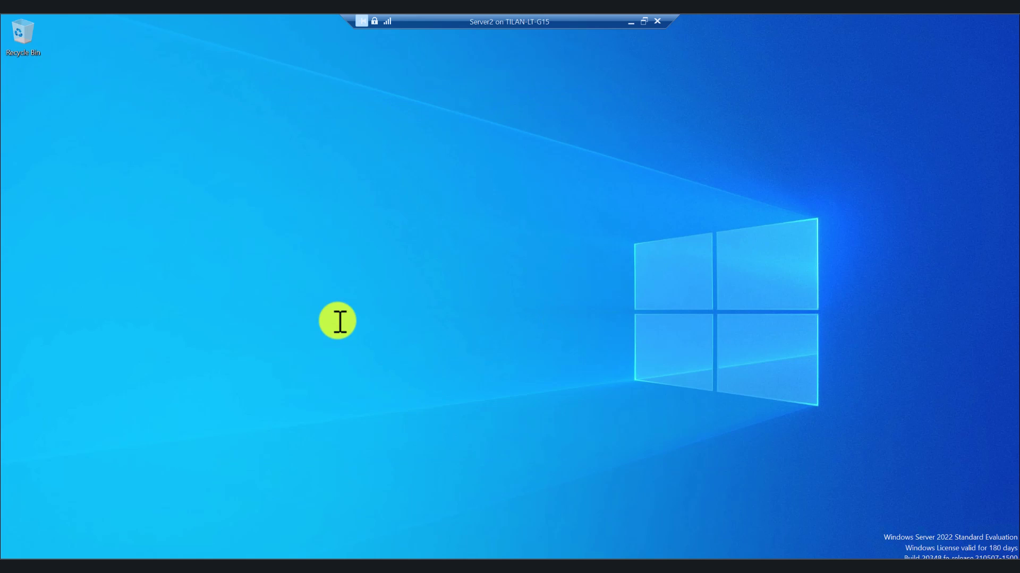
Via sysdm.cpl, set Server2 as a member of domain techtest.local and confirm
left_click(78, 561)
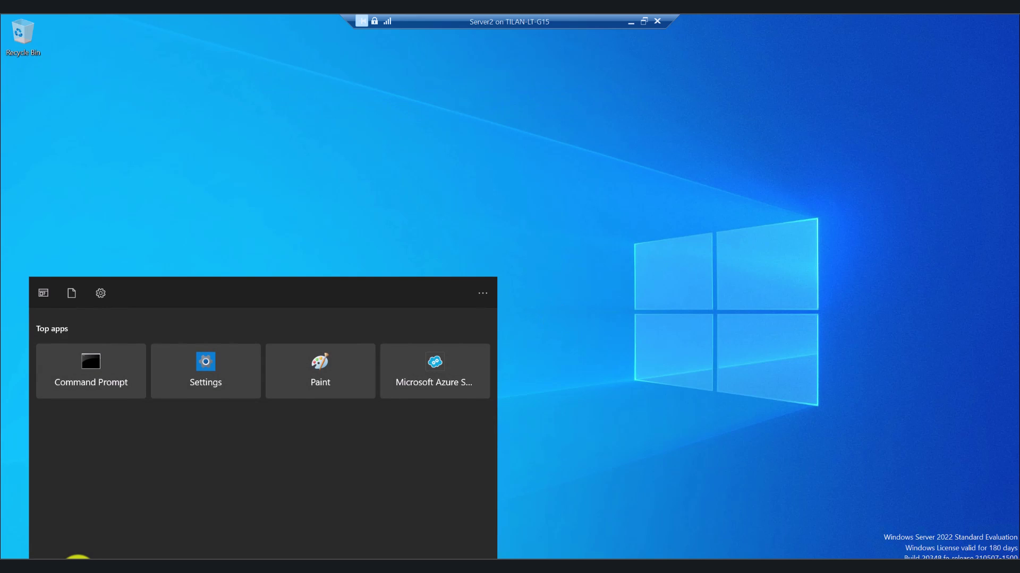
type("sys")
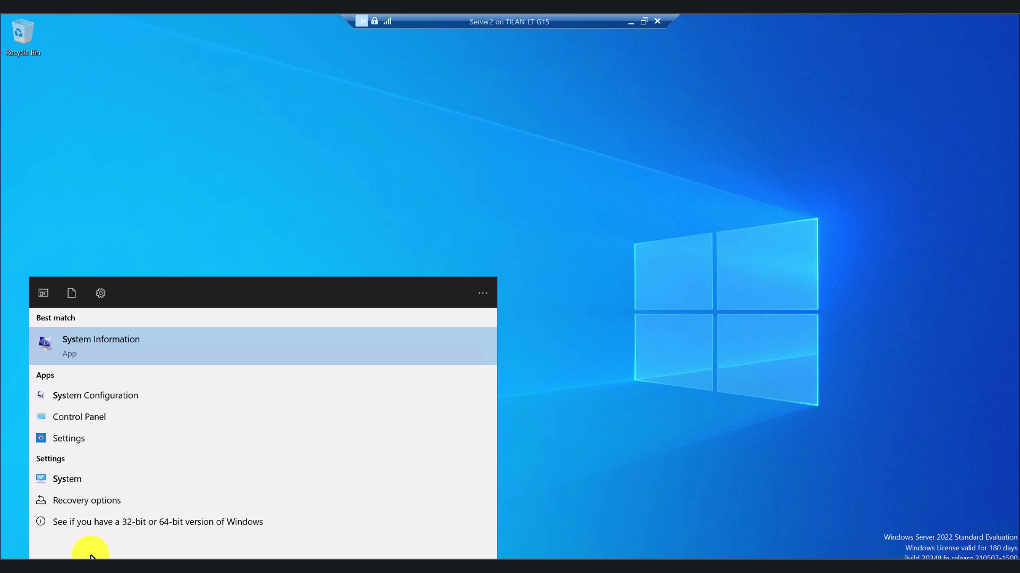
type("dm.cpl")
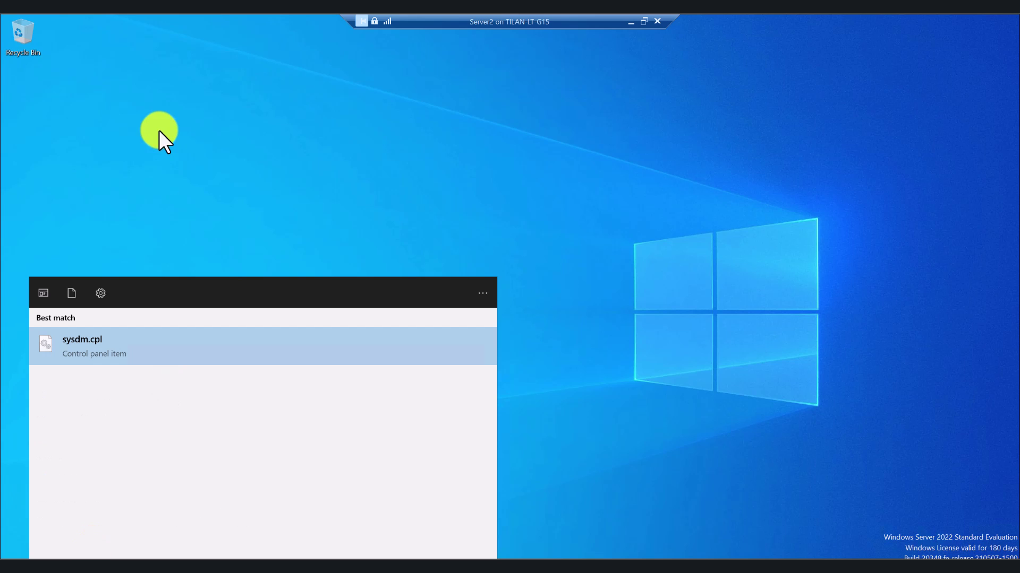
left_click(123, 357)
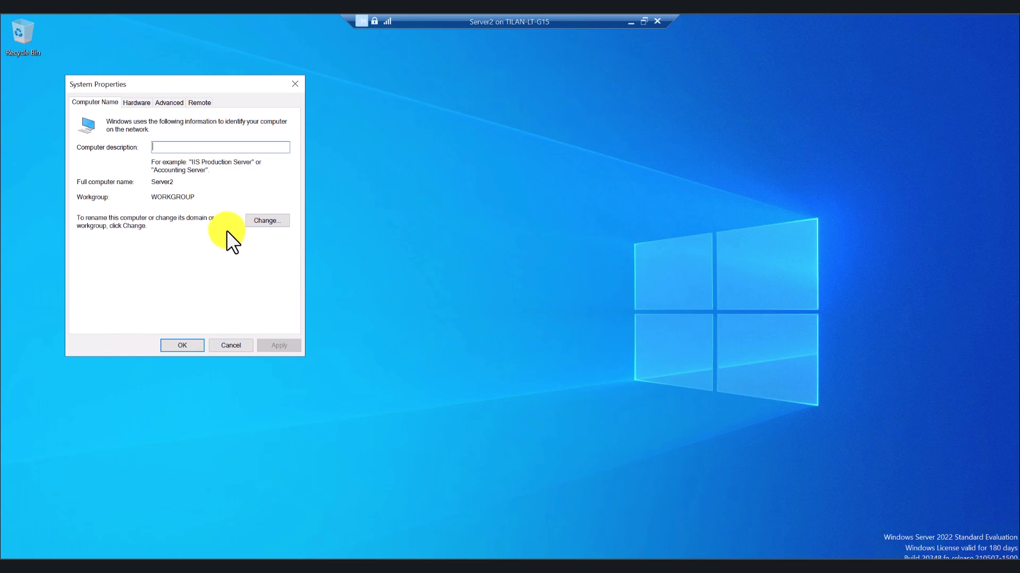
left_click(261, 218)
left_click(109, 248)
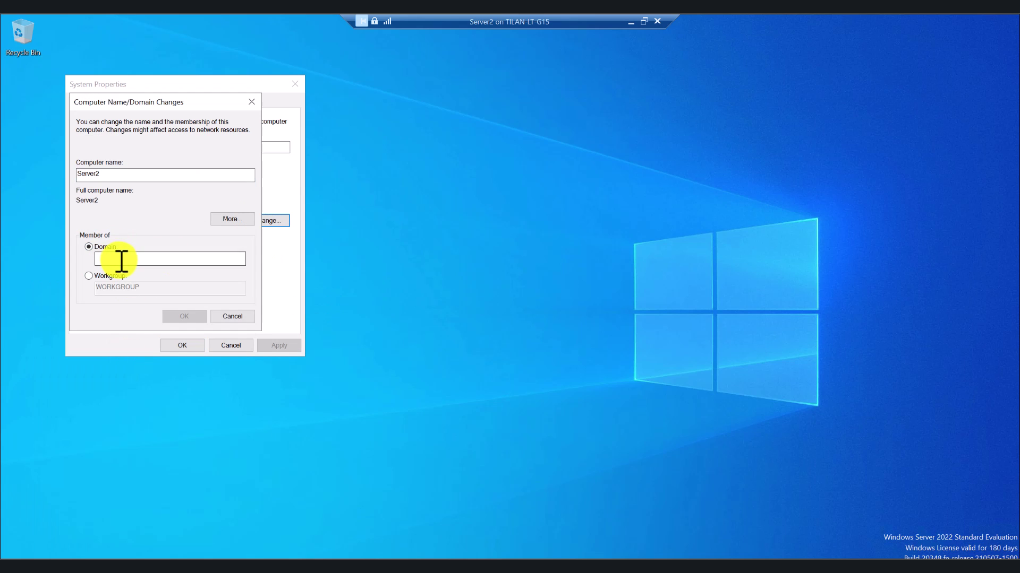
left_click(121, 260)
type("tech")
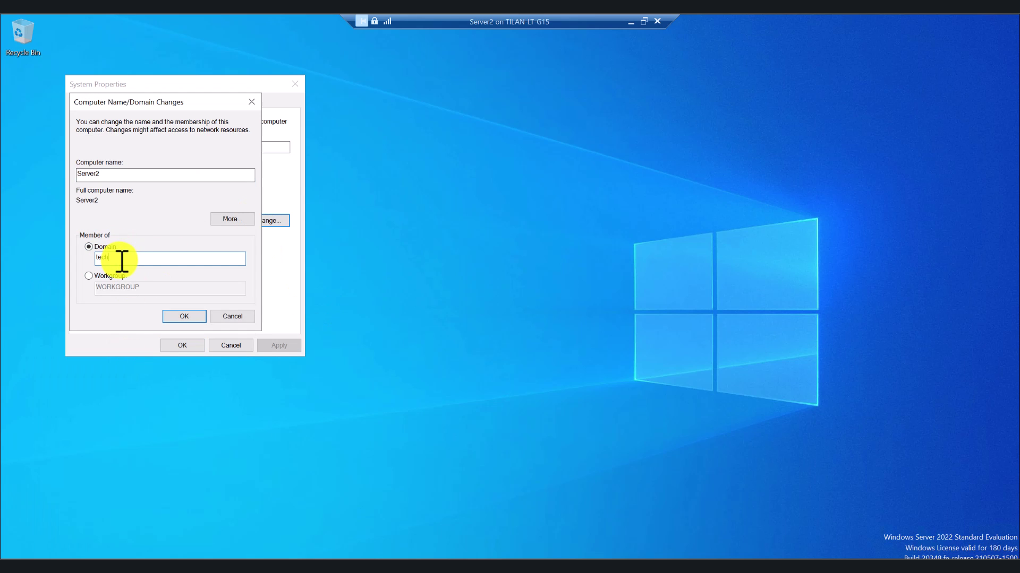
type("test.local")
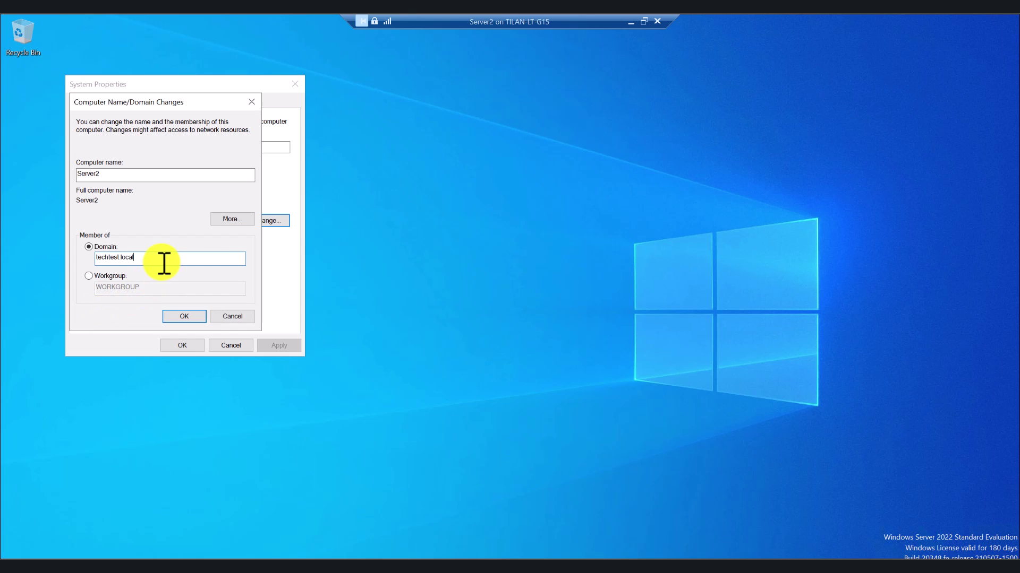
left_click(183, 317)
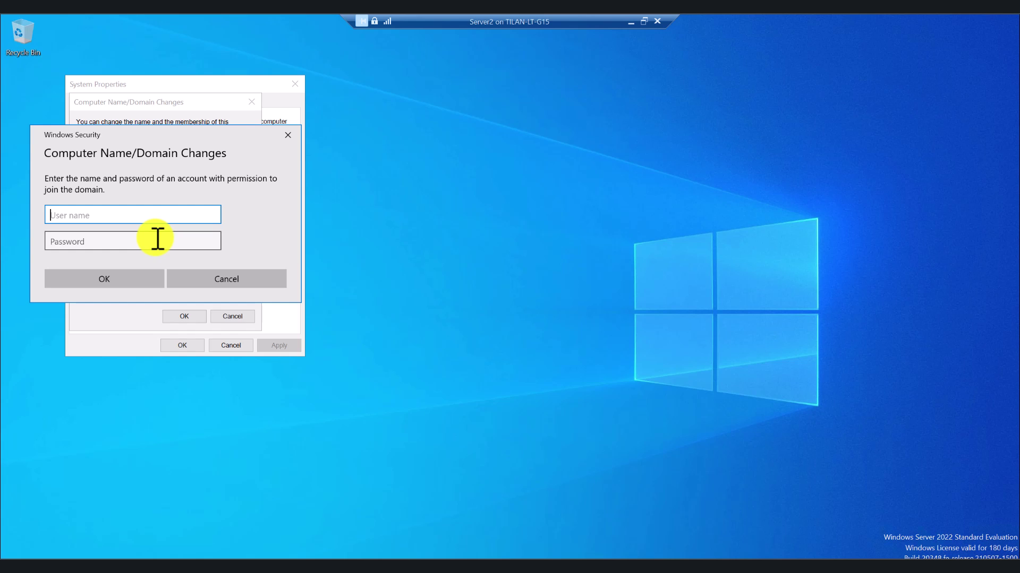
Authorise the join with the domain Administrator user name and its password
type("Ad")
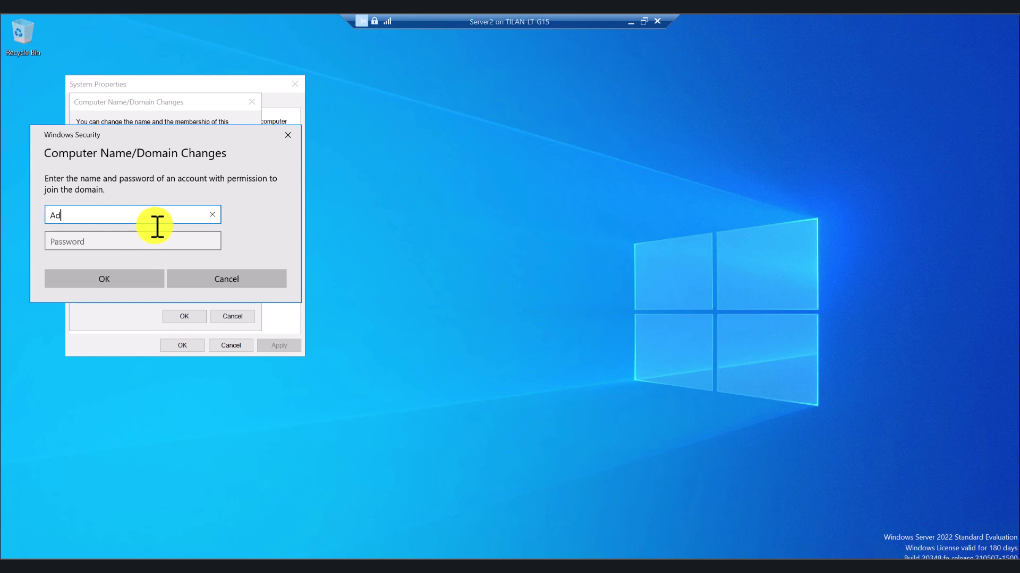
type("ministrator")
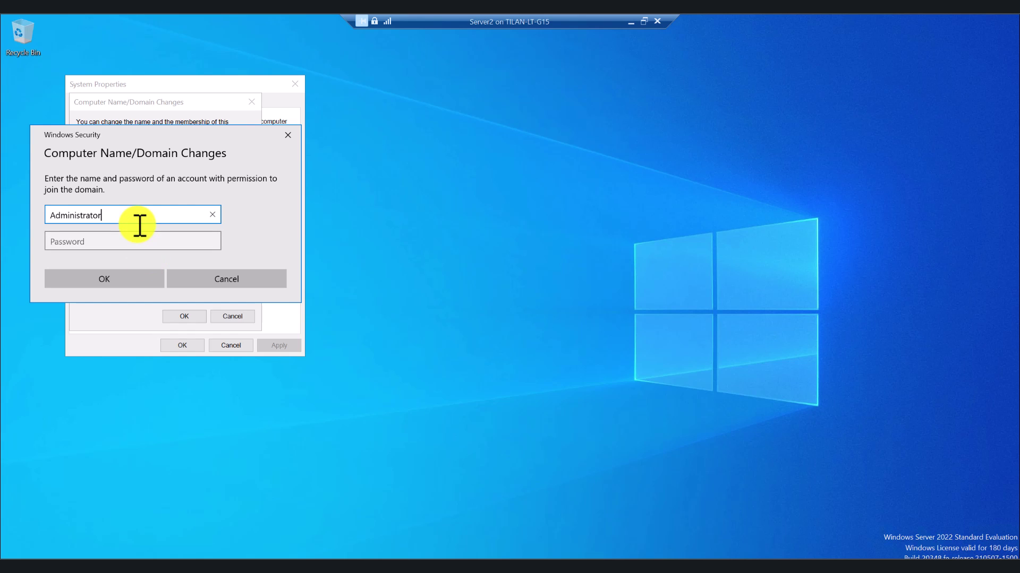
left_click(132, 245)
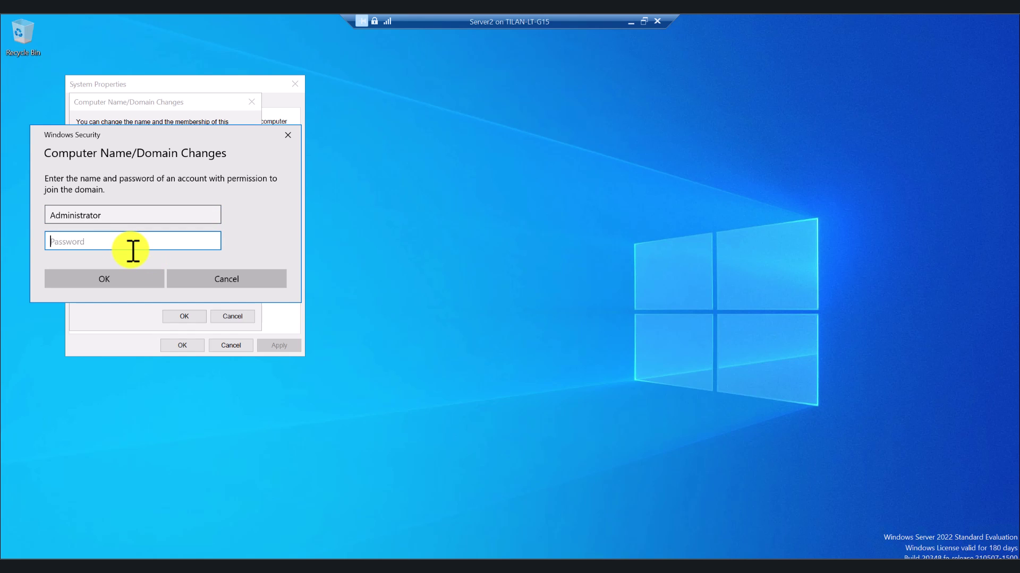
type("•••••••••")
left_click(115, 274)
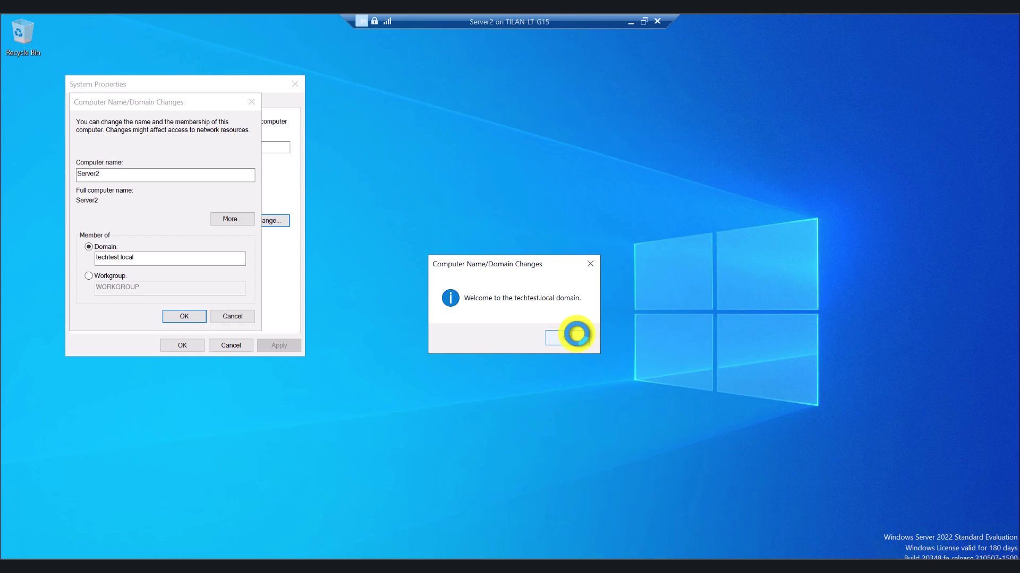
Acknowledge the techtest.local welcome, close System Properties and restart Server2 now
left_click(576, 334)
left_click(587, 312)
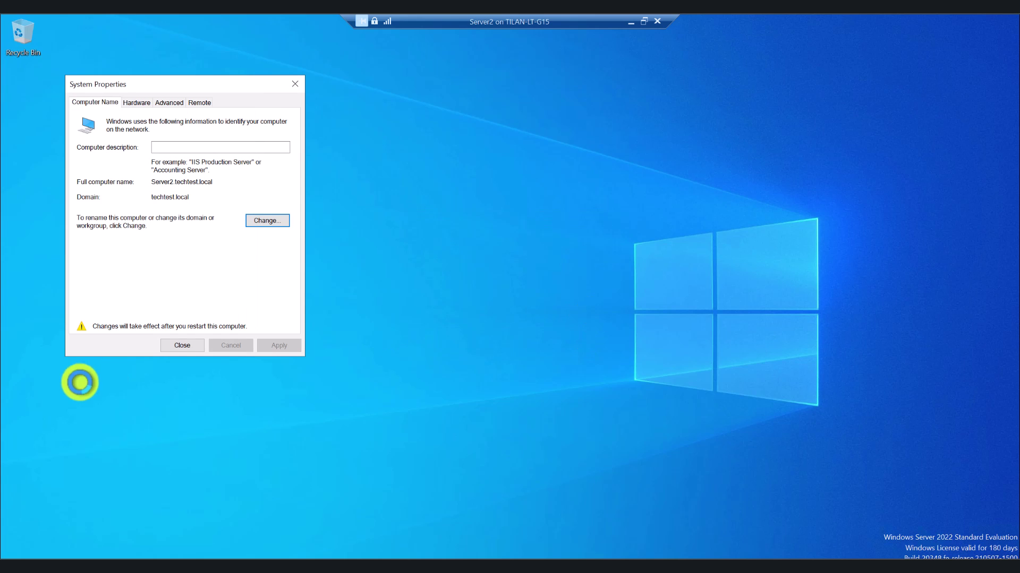
left_click(177, 346)
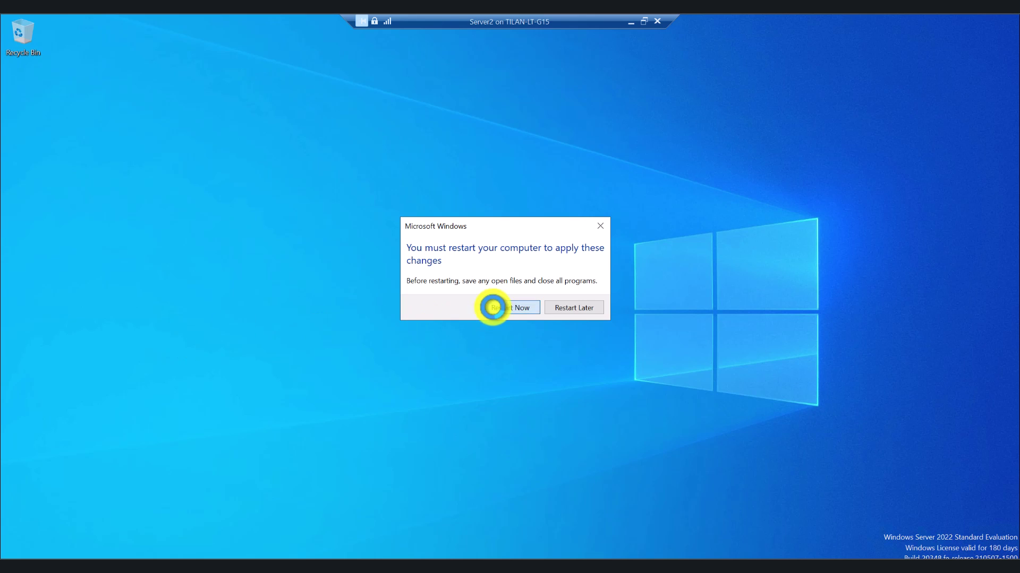
left_click(493, 308)
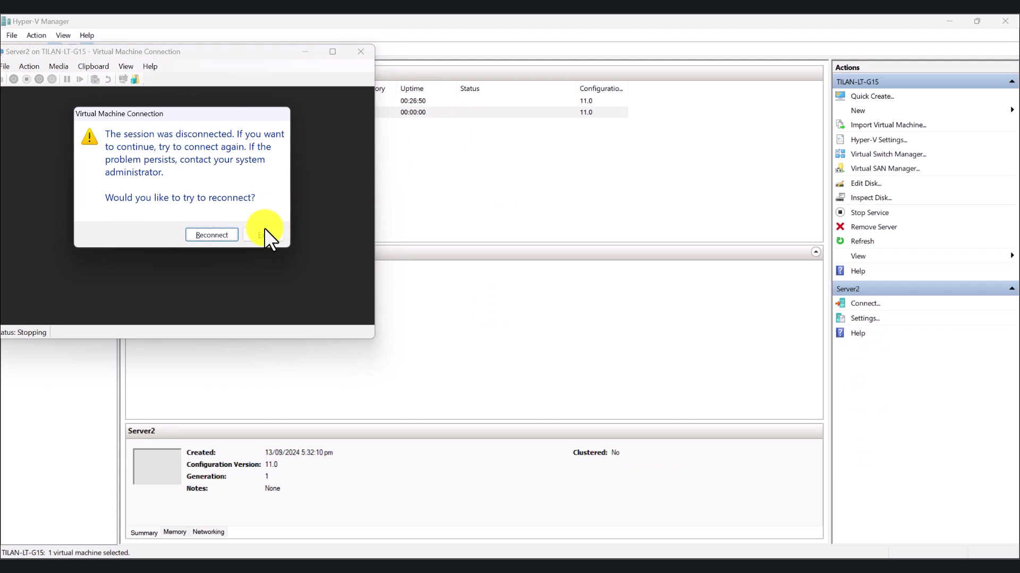
Reconnect to the restarted Server2 and show its console full screen
left_click(211, 235)
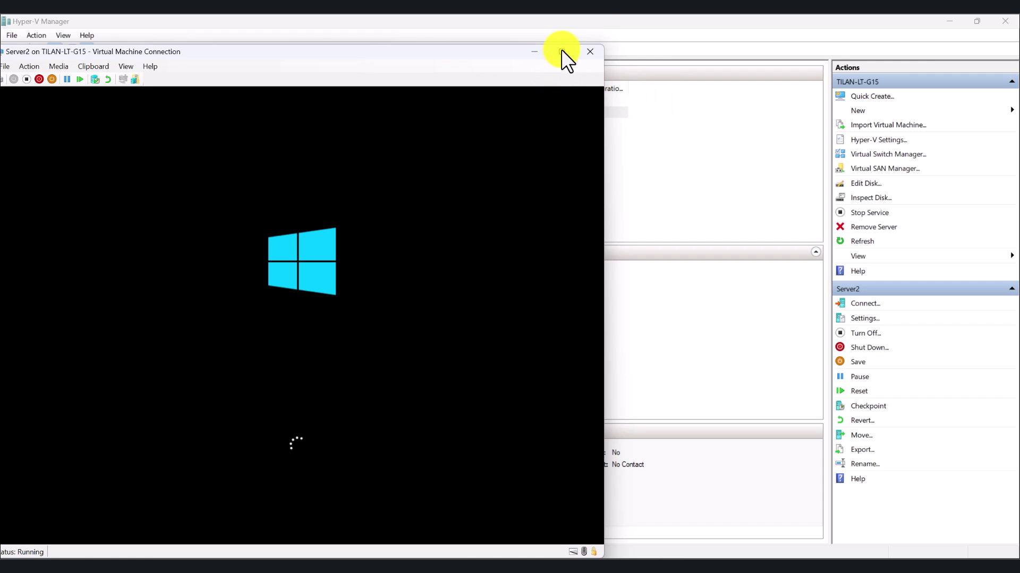
left_click(562, 51)
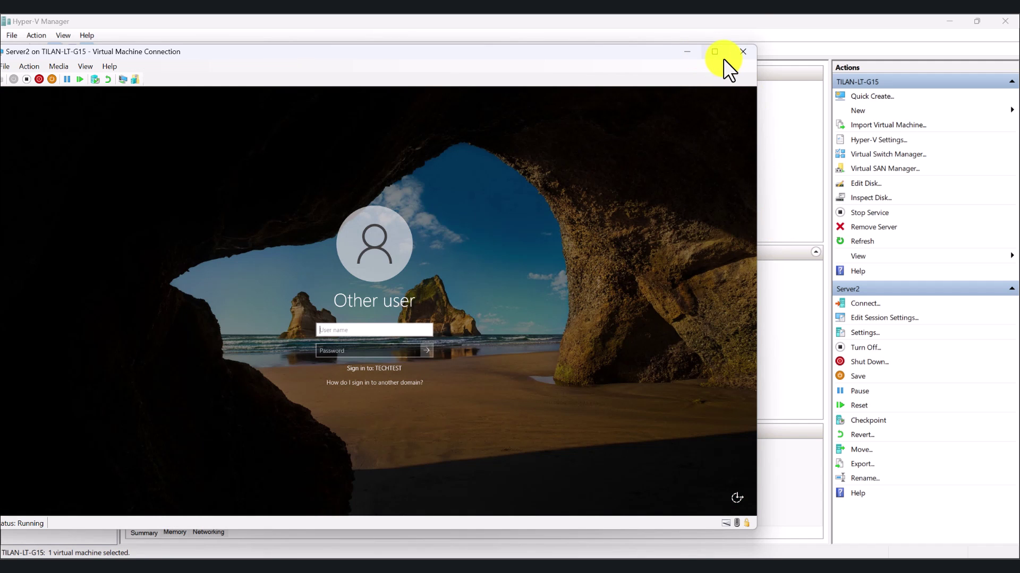
left_click(718, 52)
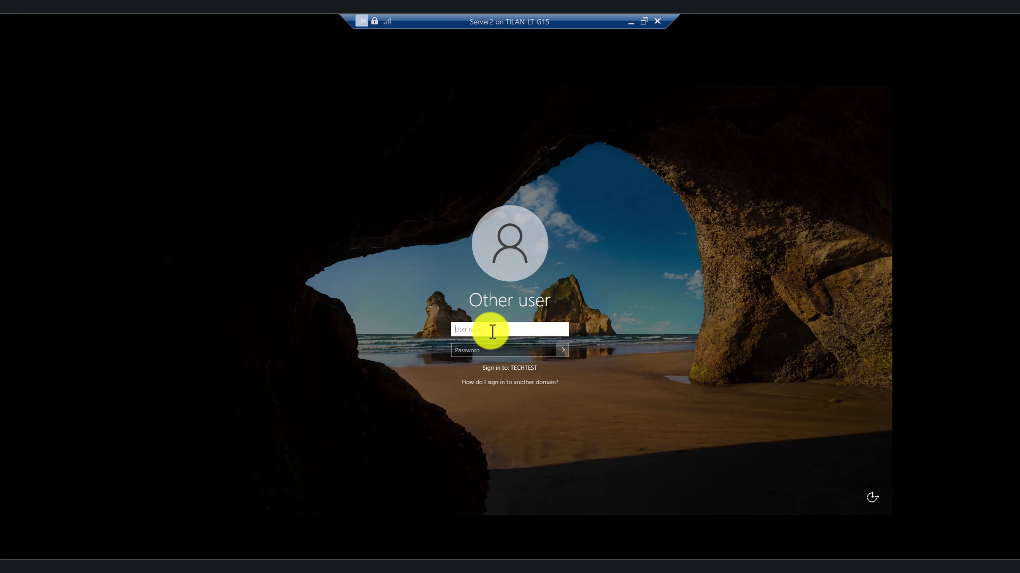
Enter user name Administrator and its password on Server2's Other user screen to sign in
type("Administrator")
left_click(483, 349)
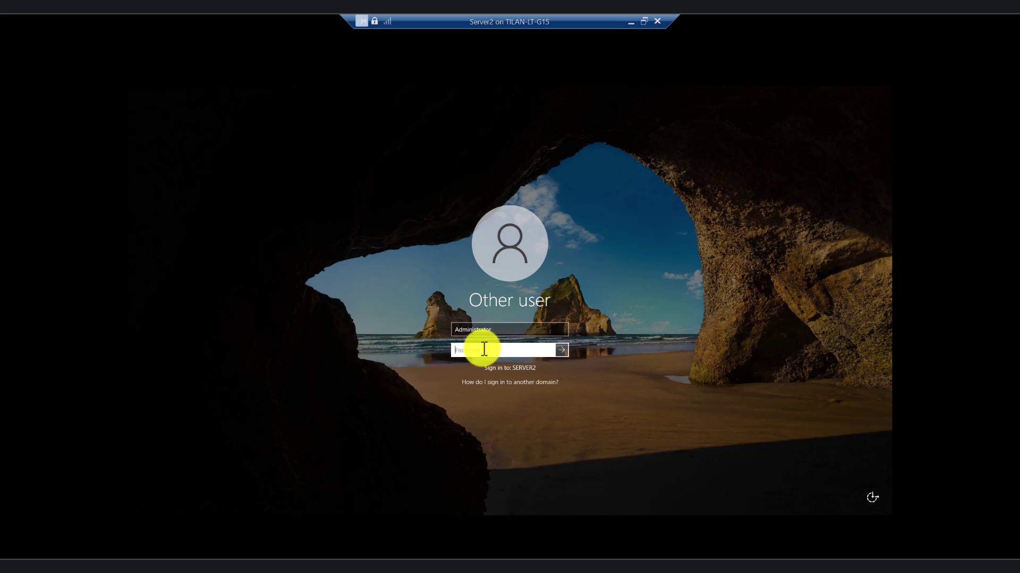
type("•")
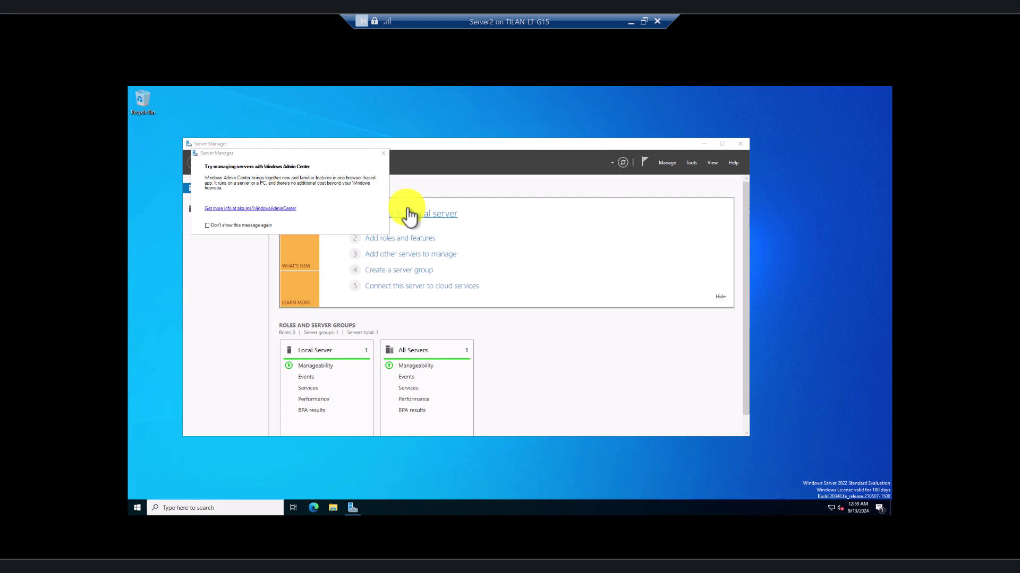
Maximize Server Manager and close the Windows Admin Center popup
left_click(137, 508)
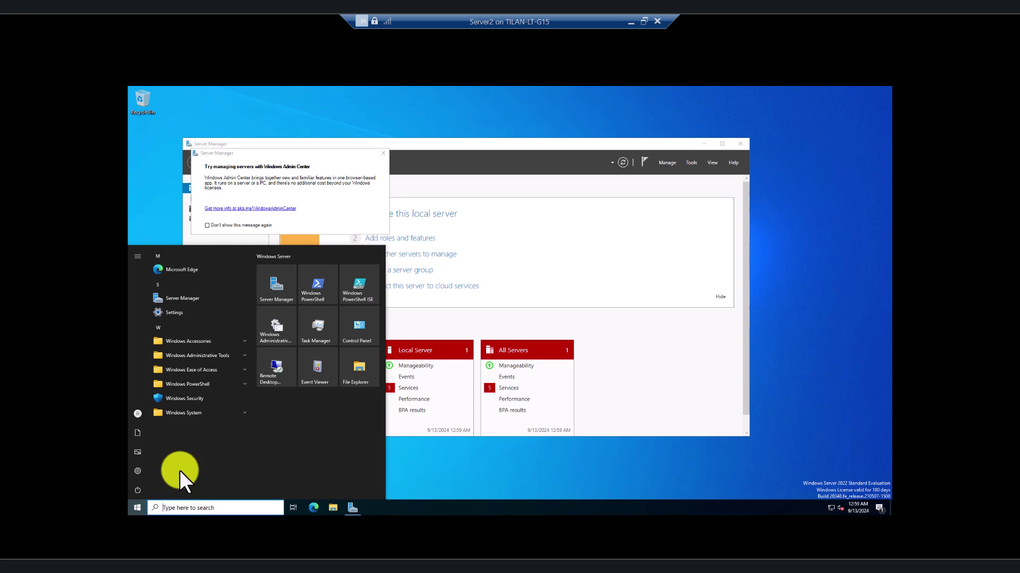
left_click(139, 415)
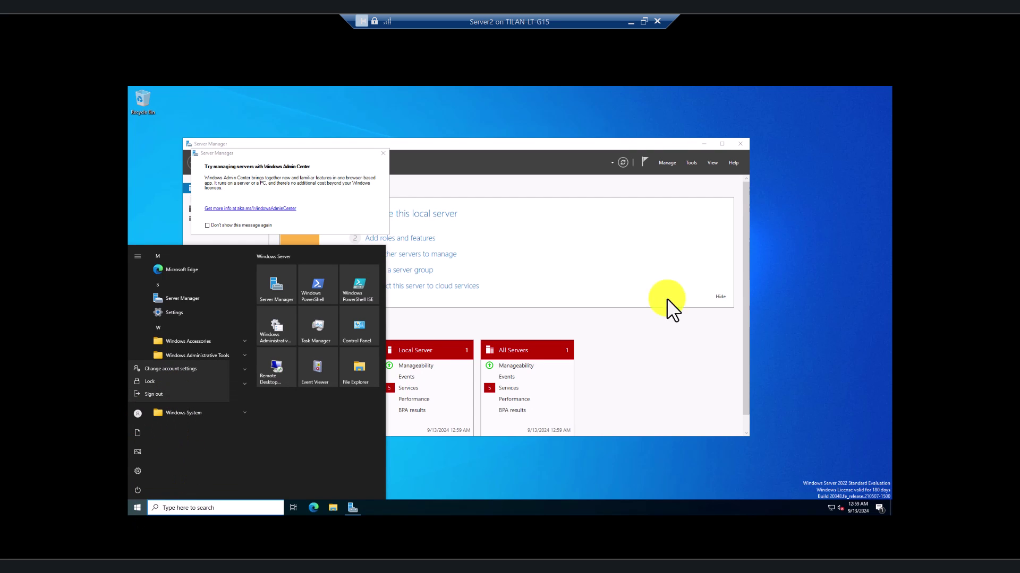
left_click(722, 146)
left_click(721, 145)
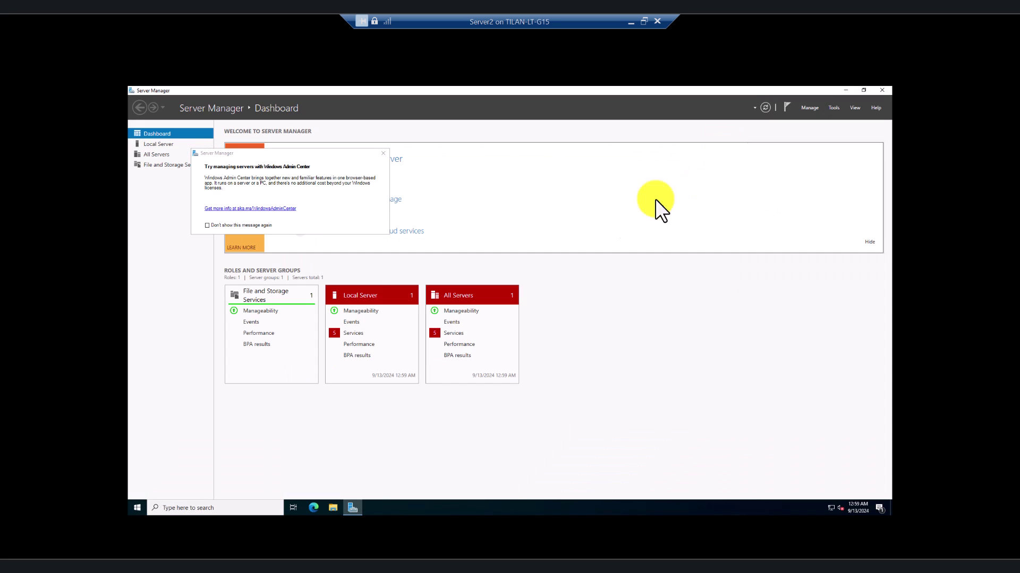
left_click(382, 153)
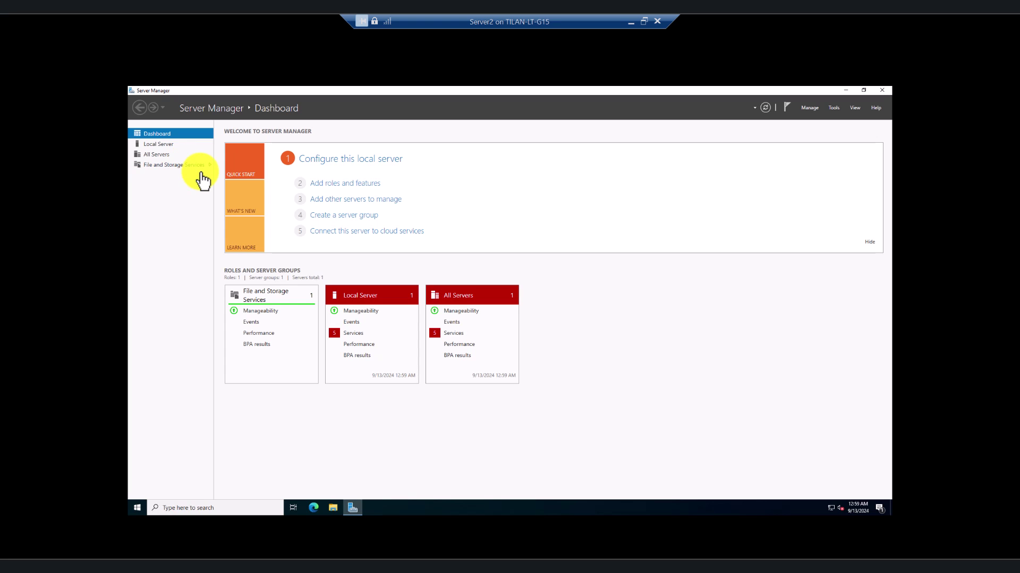
Sign out of the Administrator session from the Start menu
left_click(133, 506)
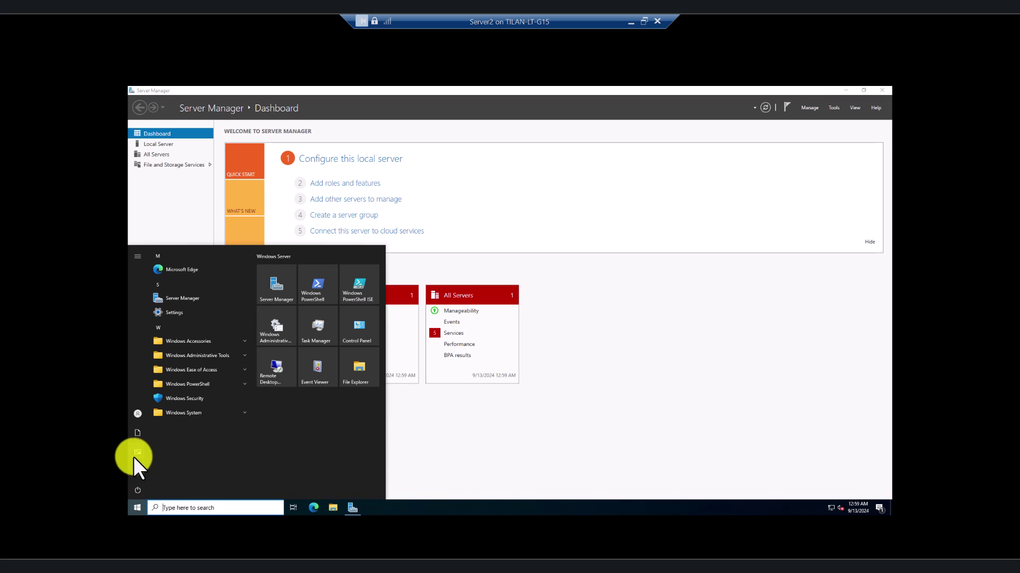
left_click(159, 414)
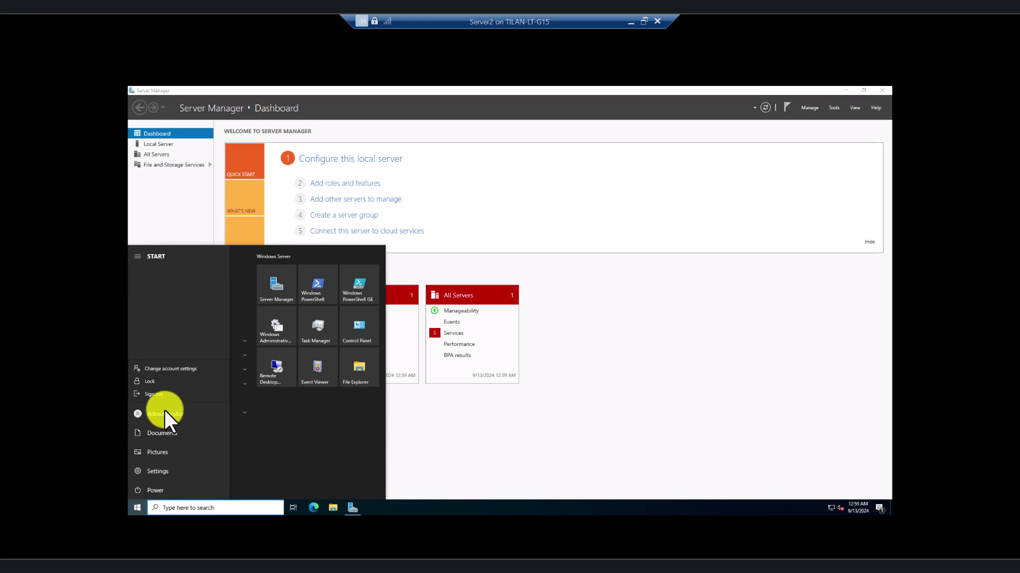
left_click(168, 395)
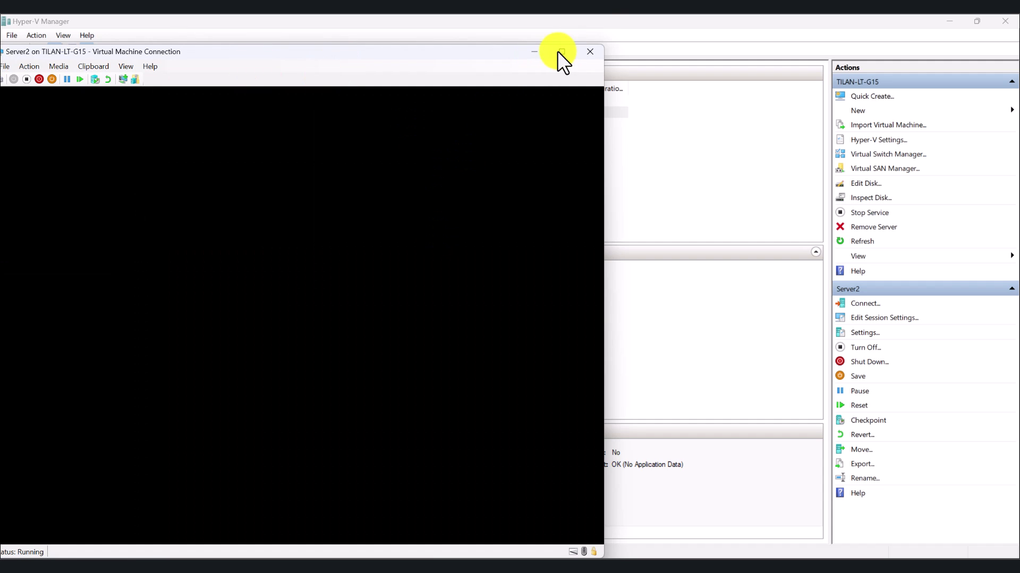
Return the VM connection to a window and shift it right to show the host tree
left_click(559, 51)
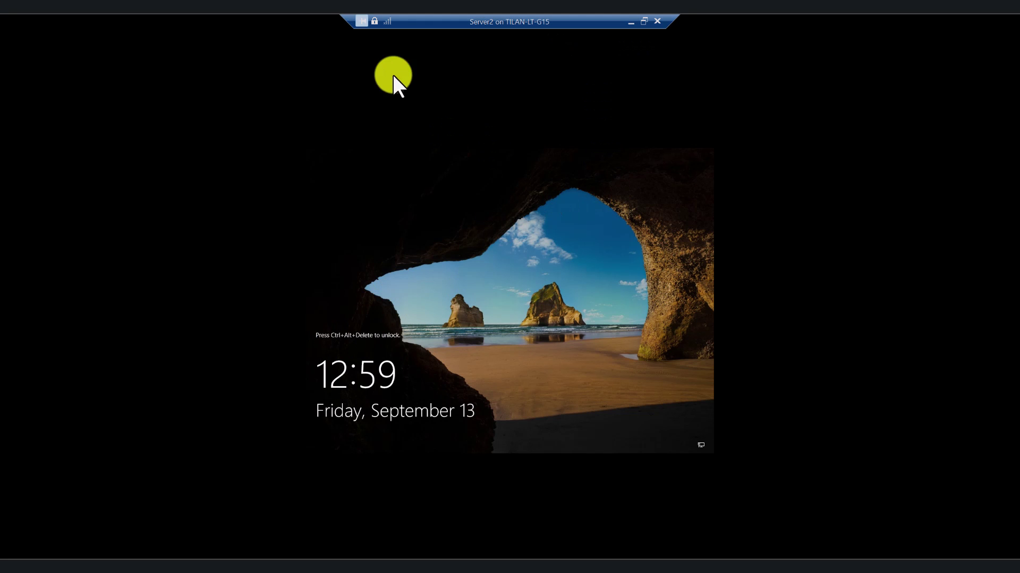
left_click(644, 22)
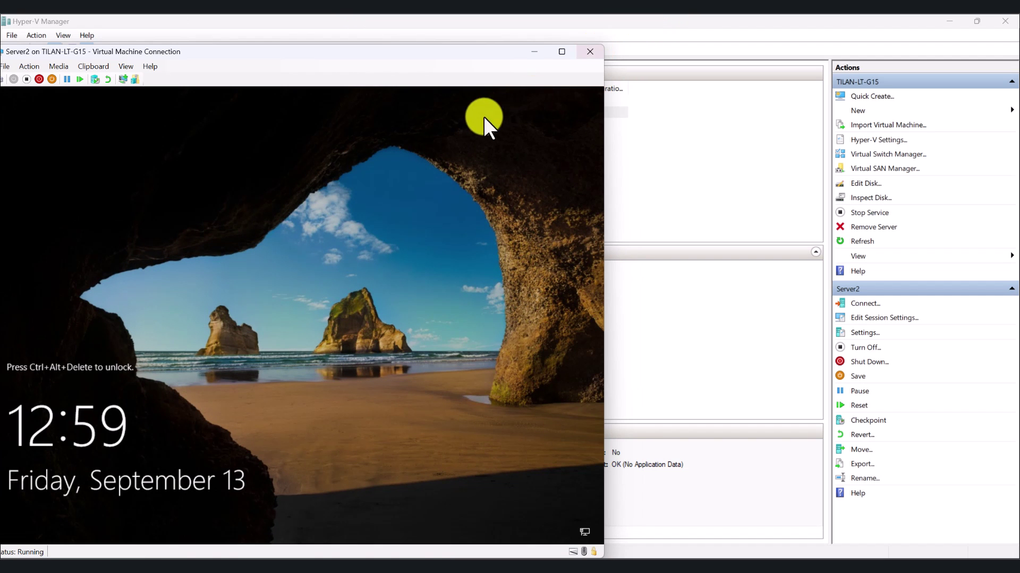
left_click(563, 51)
left_click(642, 21)
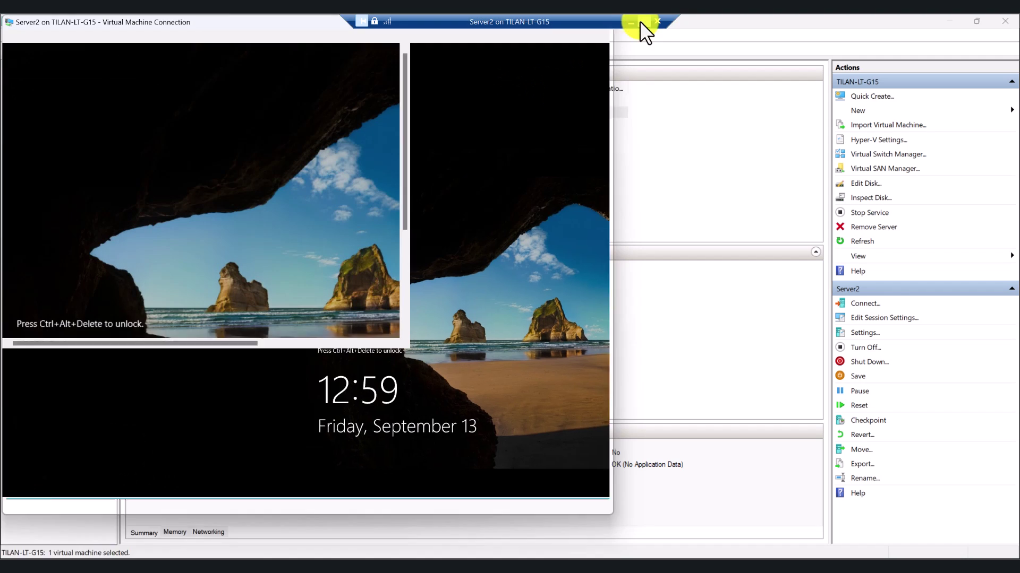
left_click_drag(109, 51, 256, 52)
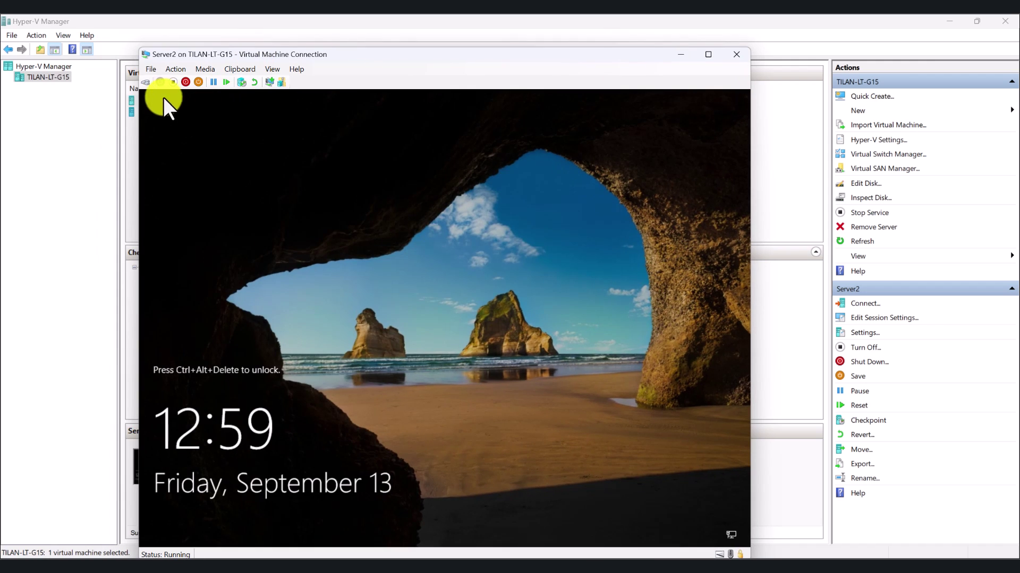
Unlock Server2 and set the user name to techtest.local\Administrator
left_click(145, 81)
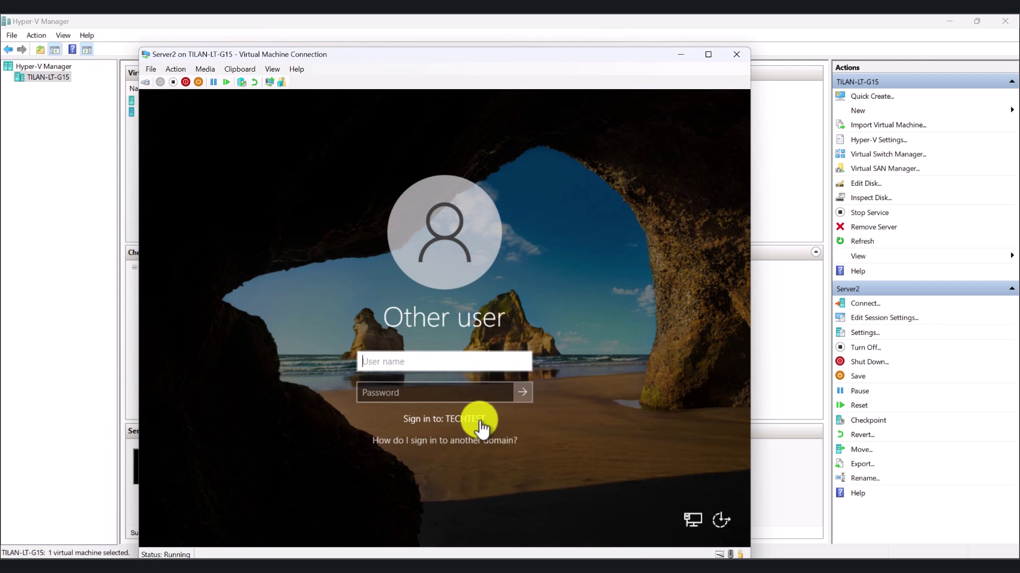
left_click(428, 371)
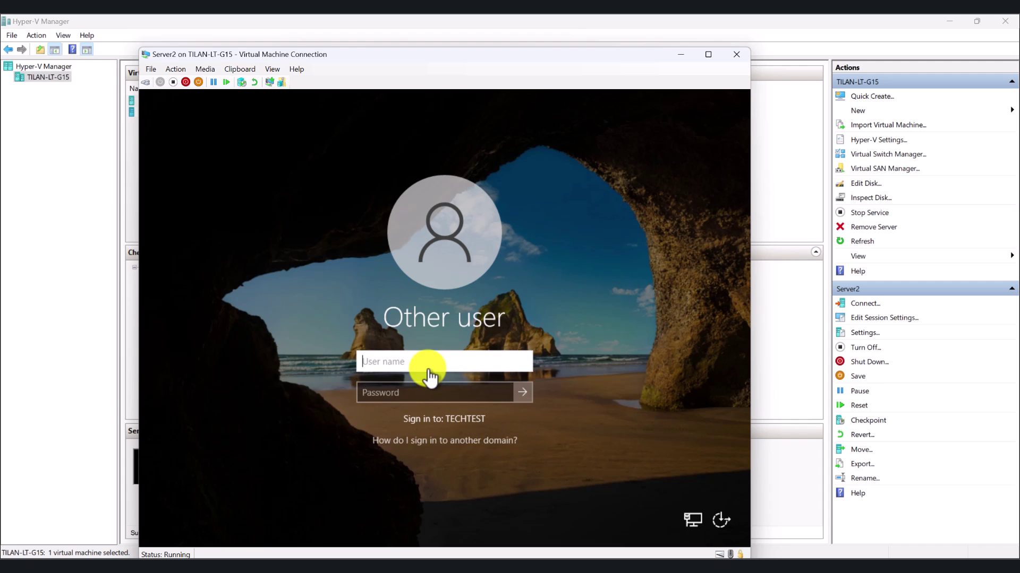
type("Adminisr")
type("rator")
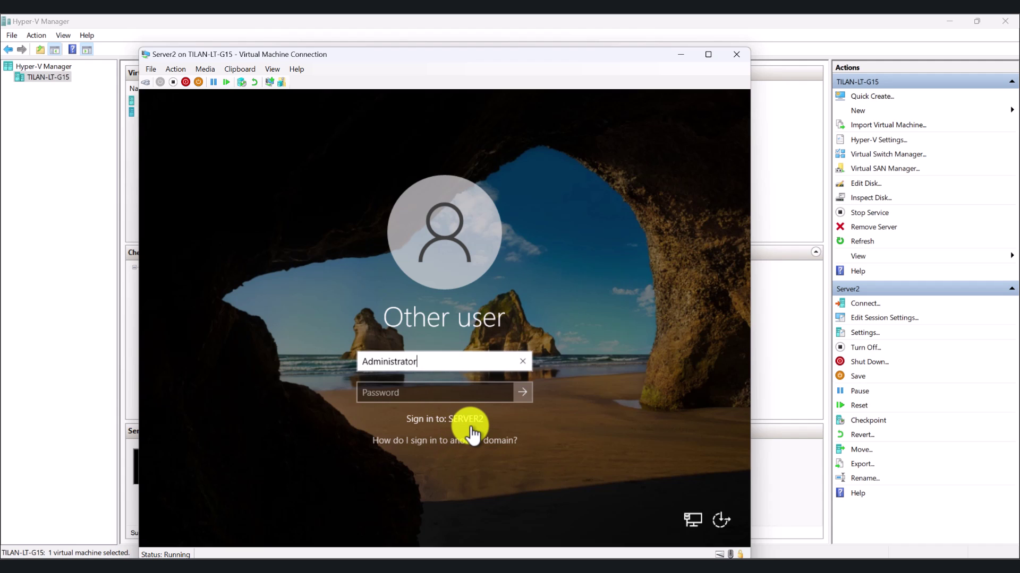
left_click(365, 360)
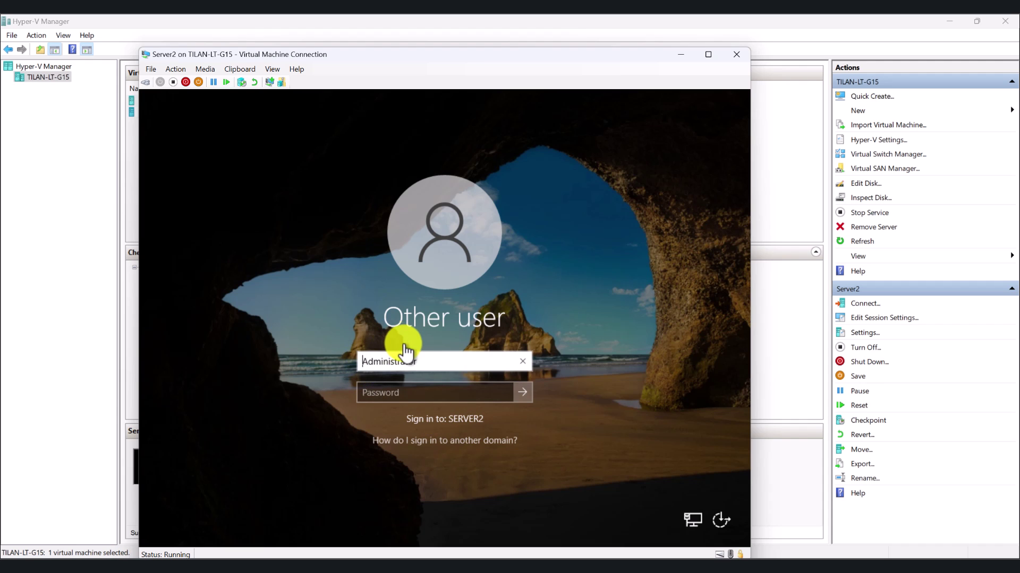
type("techtest\\")
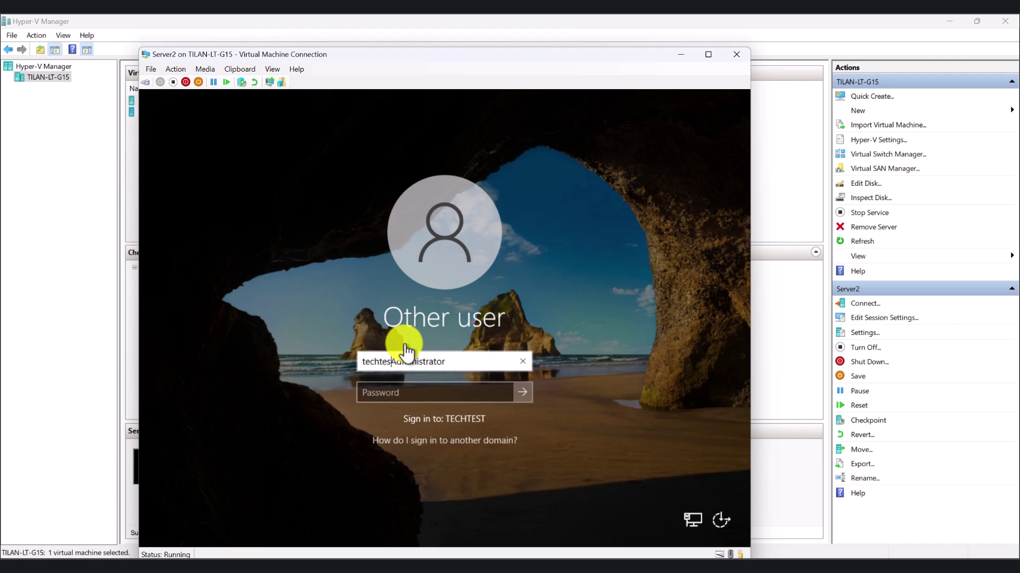
key("Left")
type(".local")
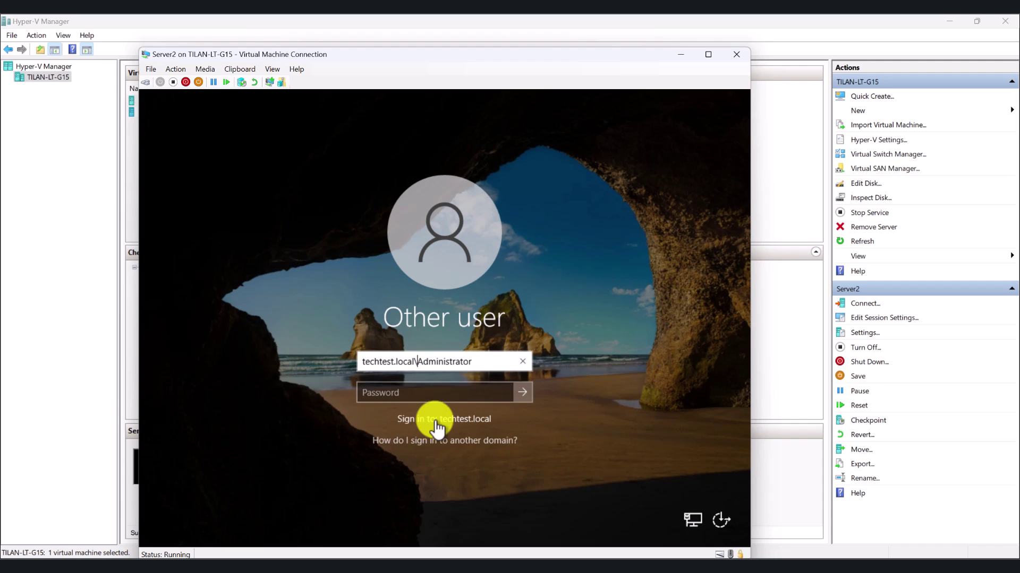
Enter the domain Administrator password and sign in
left_click(422, 397)
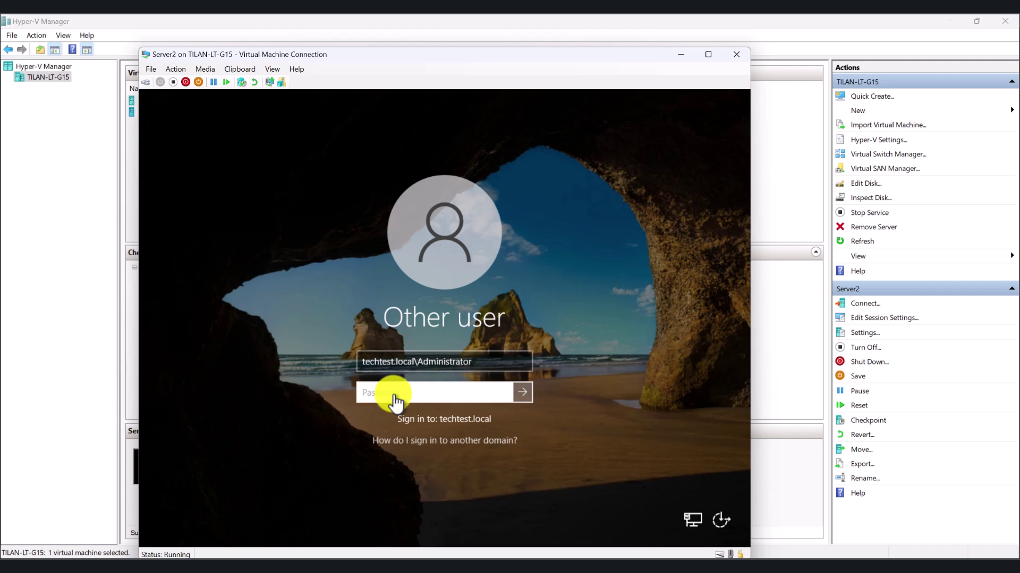
type("•••••")
left_click(523, 392)
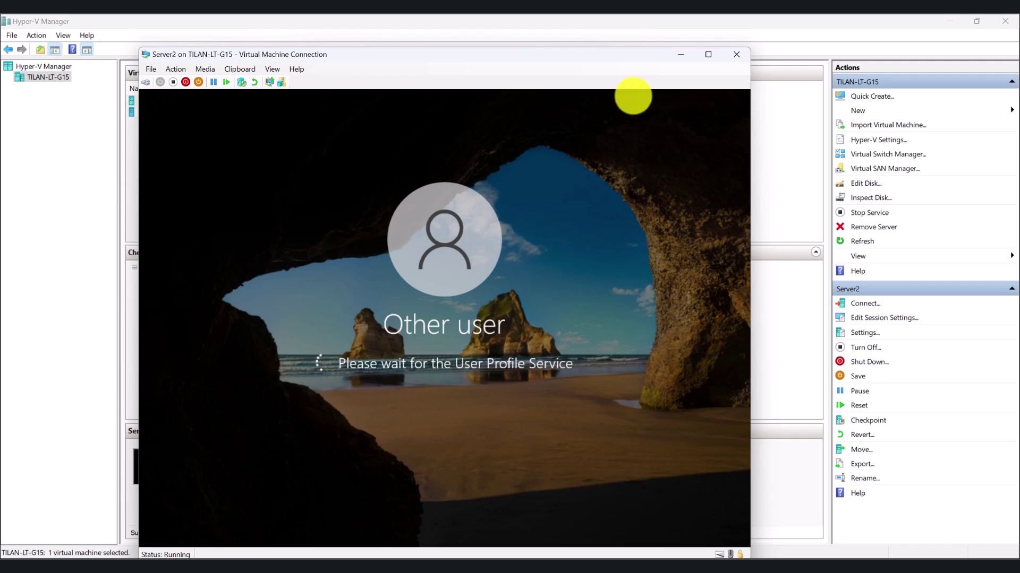
Switch the Server2 console to full screen and back, then move it aside
left_click(707, 54)
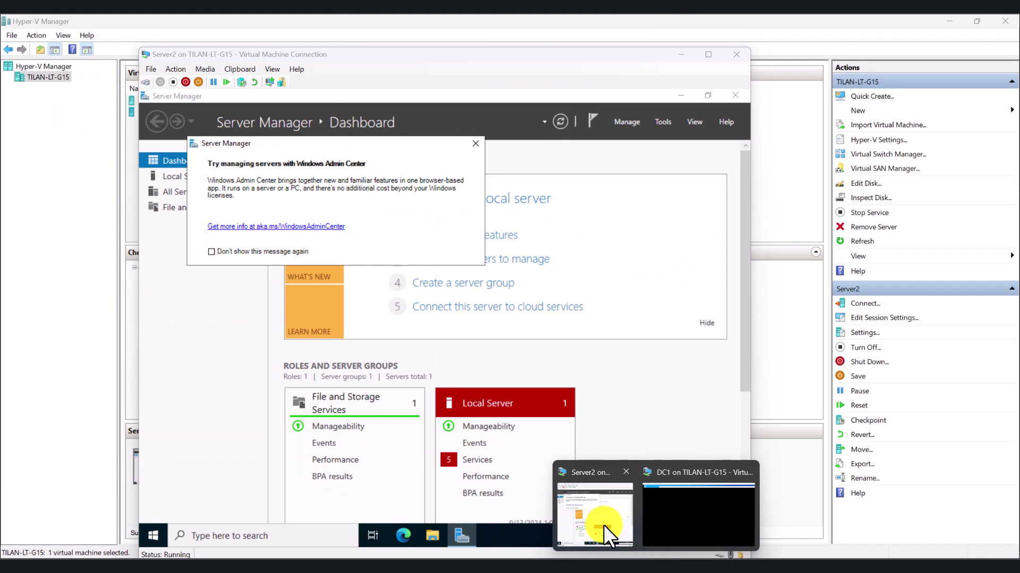
left_click(603, 524)
left_click(710, 56)
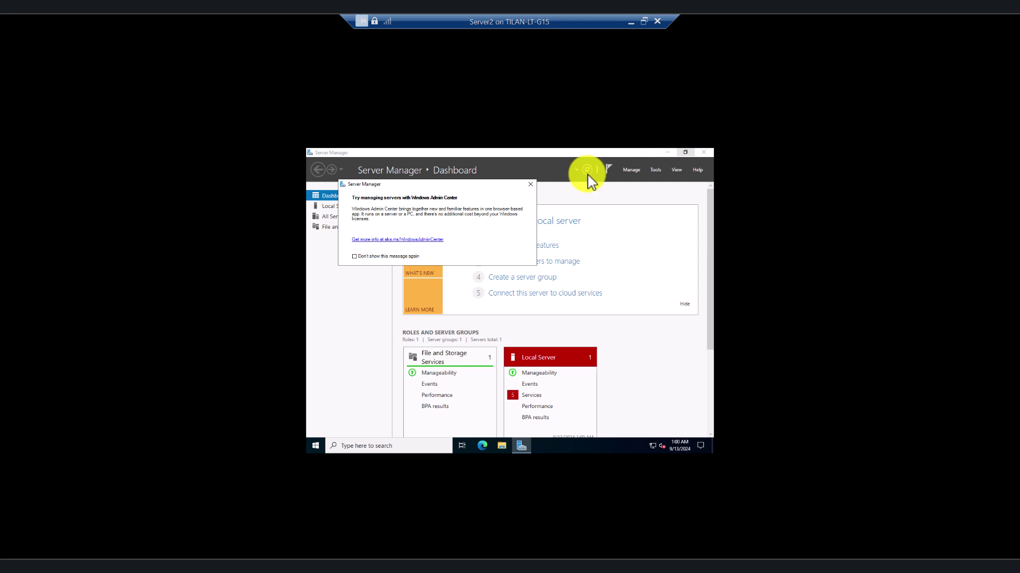
left_click(644, 21)
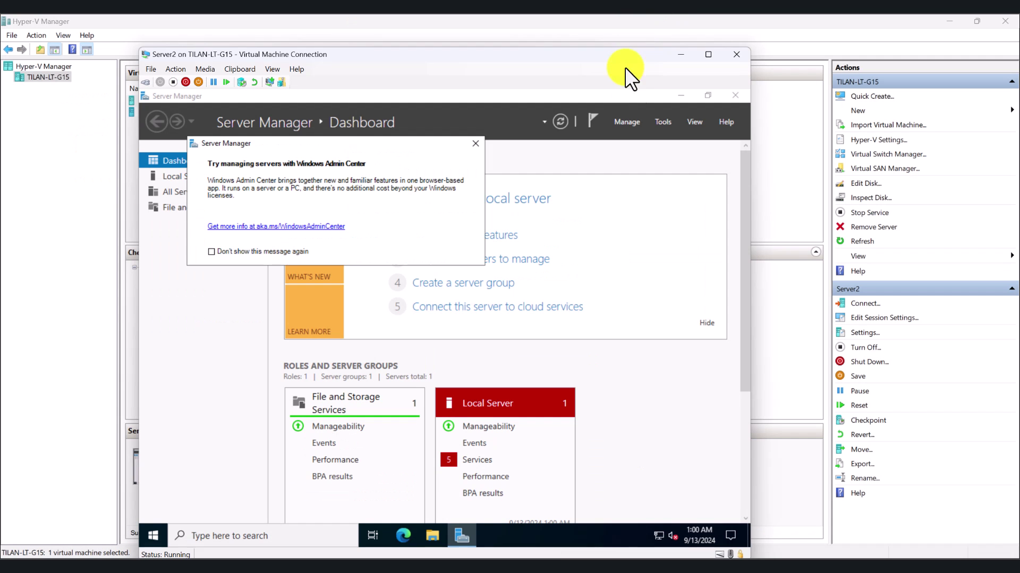
left_click_drag(320, 58, 436, 36)
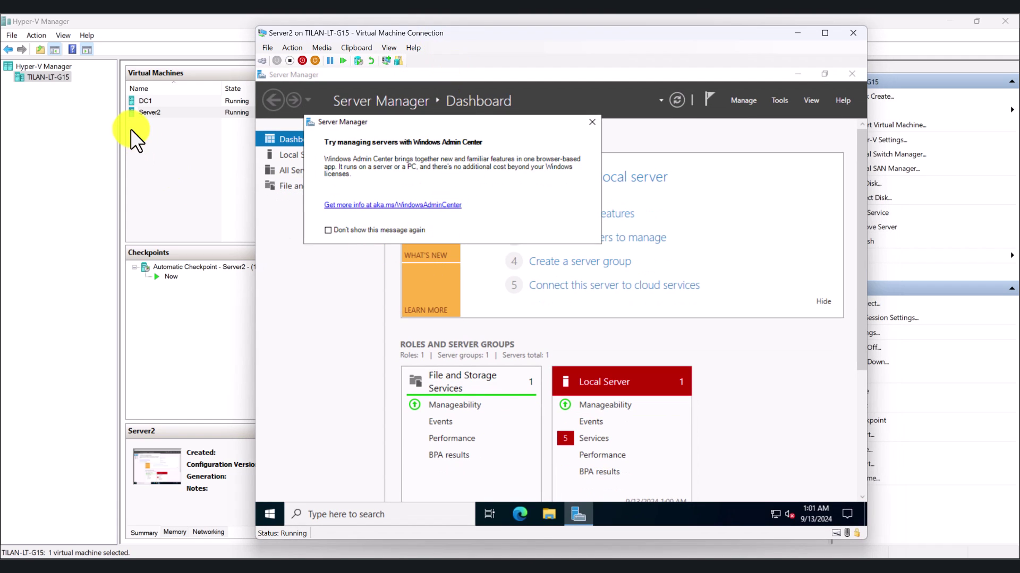
Dismiss the Windows Admin Center suggestion and reopen the Server2 console window
left_click(592, 122)
left_click(853, 33)
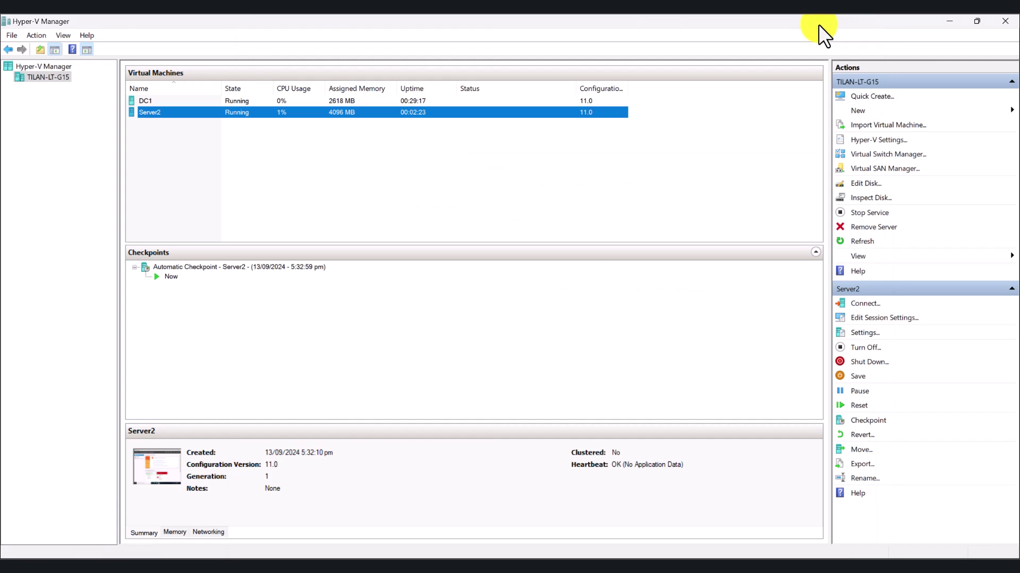
mouse_move(683, 555)
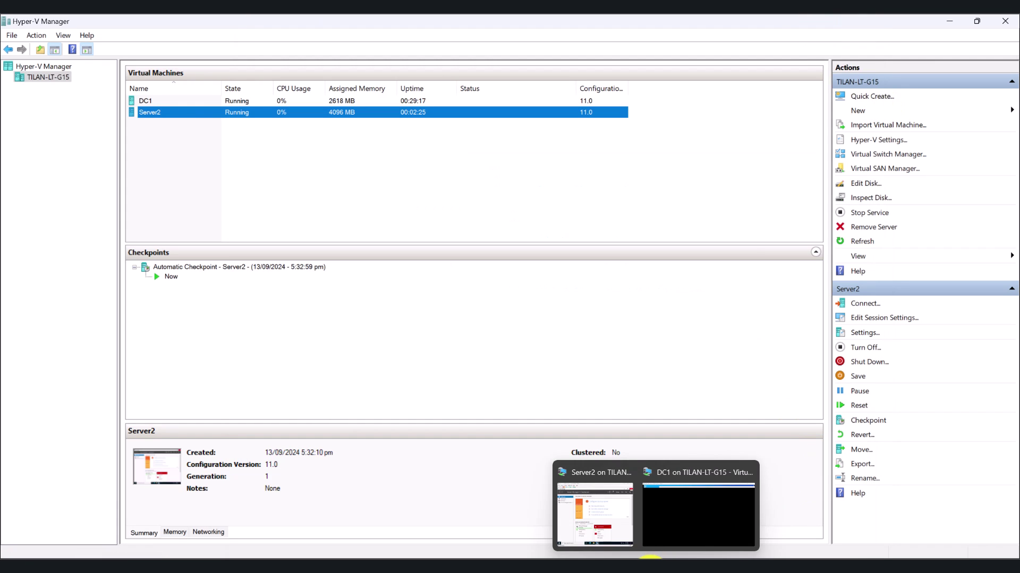
left_click(601, 523)
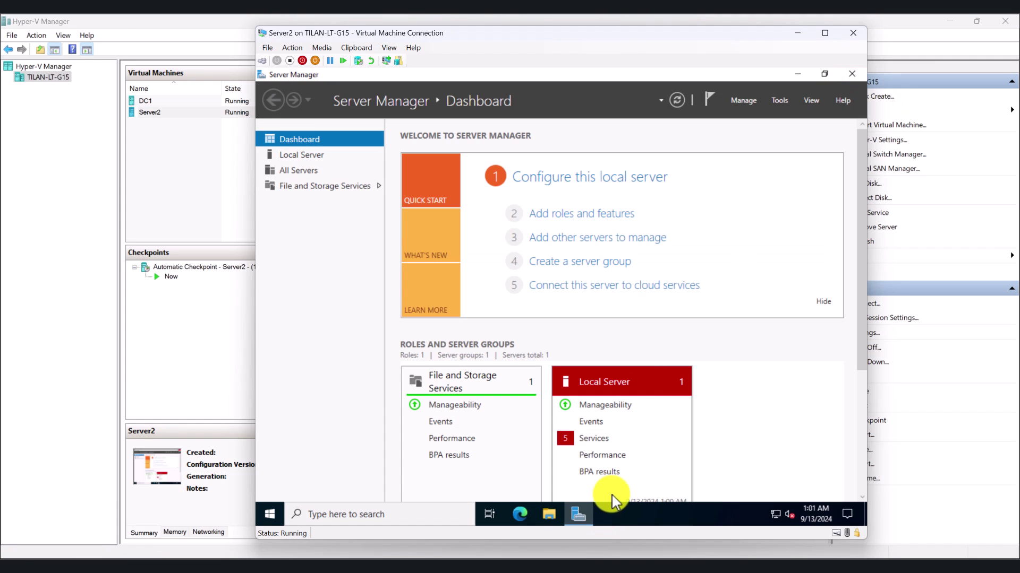
Maximize Server Manager inside the VM and choose Manage > Add Roles and Features
left_click(824, 74)
left_click(823, 33)
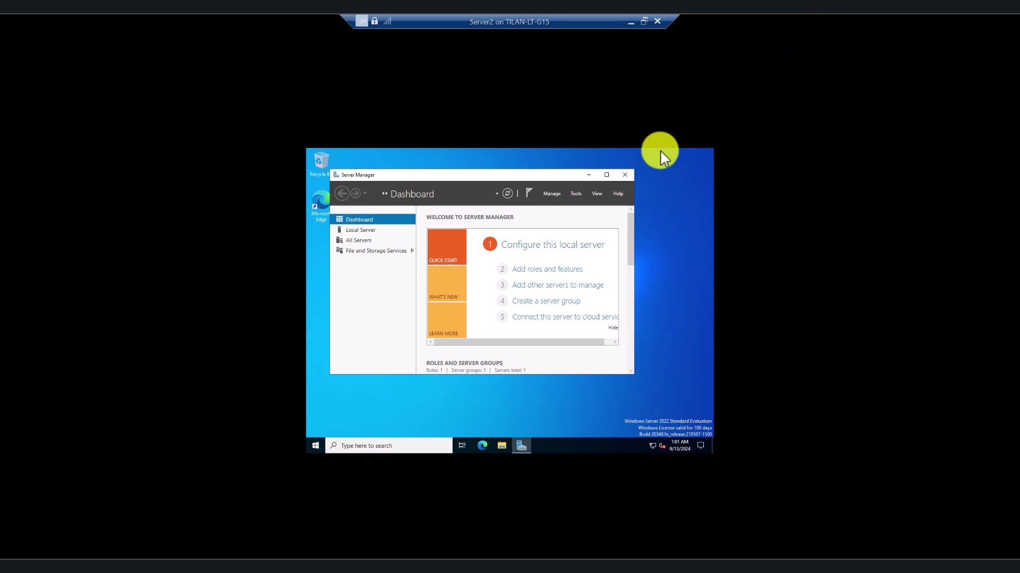
left_click(644, 22)
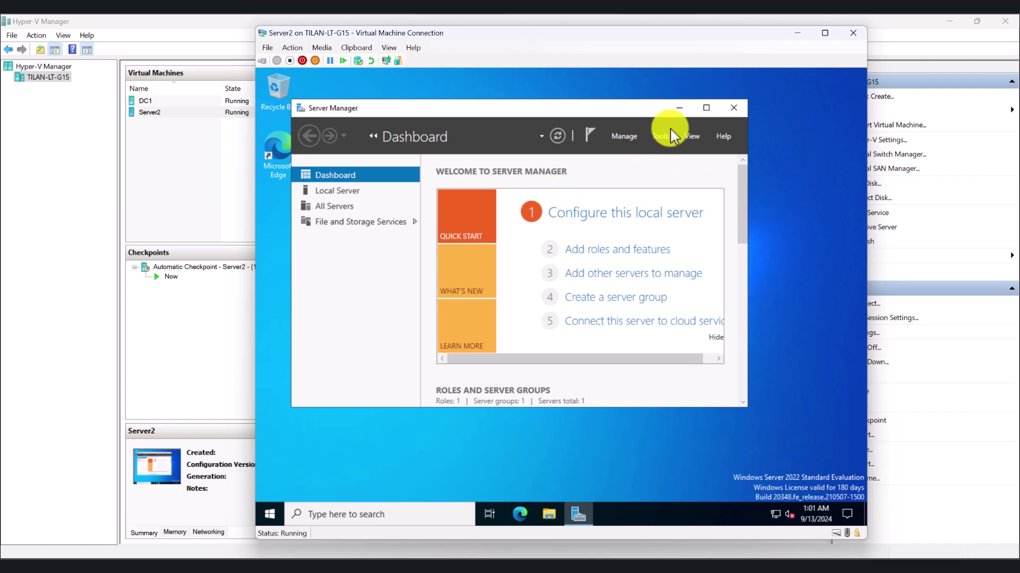
left_click(706, 108)
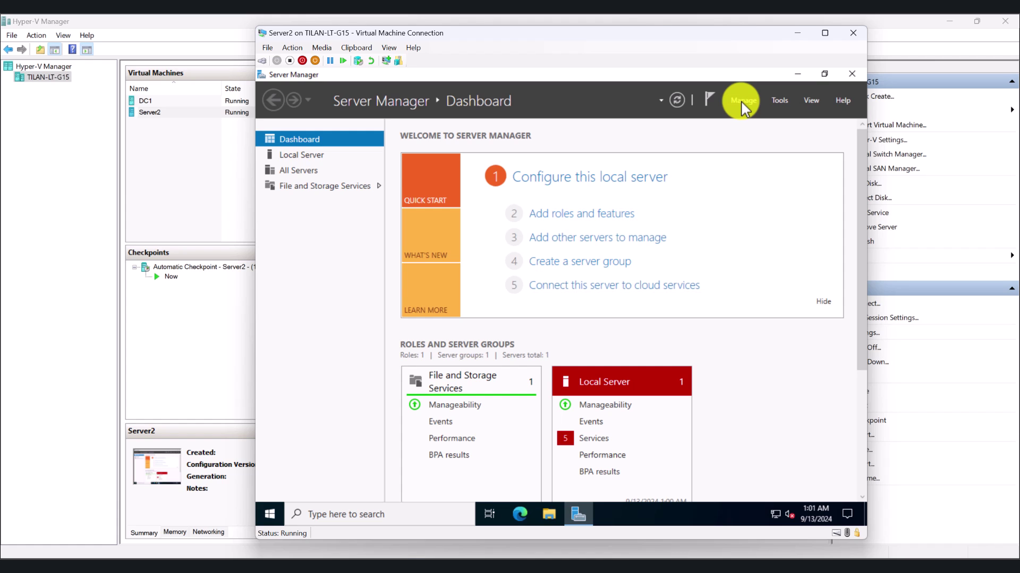
left_click(743, 101)
left_click(759, 123)
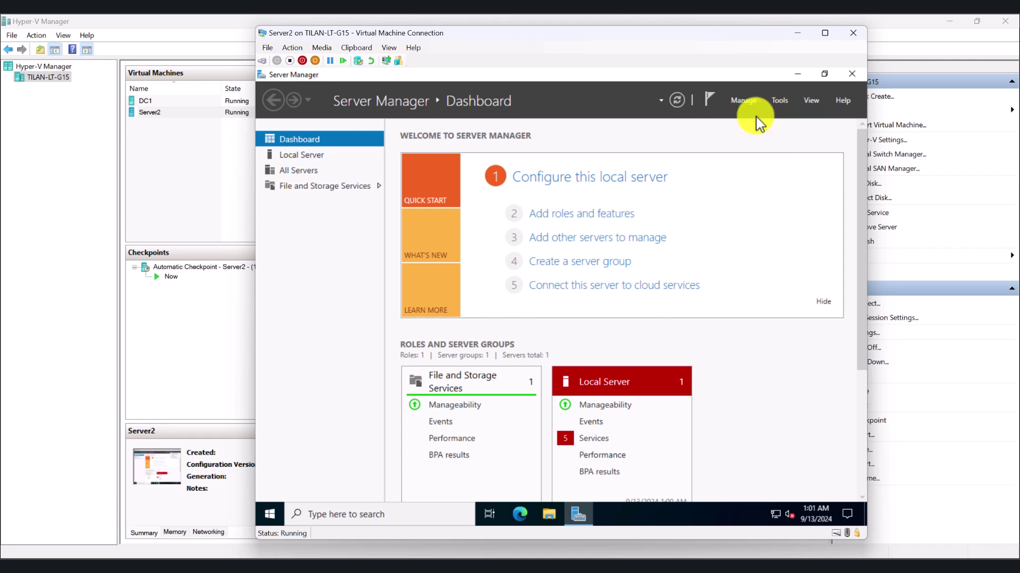
Keep role-based install on Server2.techtest.local and add AD DS and DNS Server with their features
left_click(642, 452)
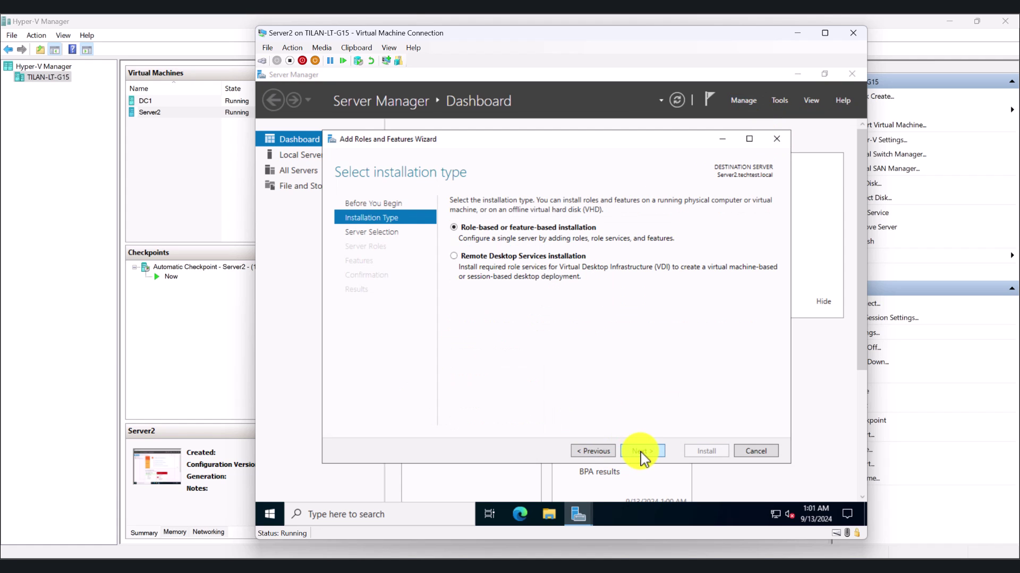
left_click(643, 452)
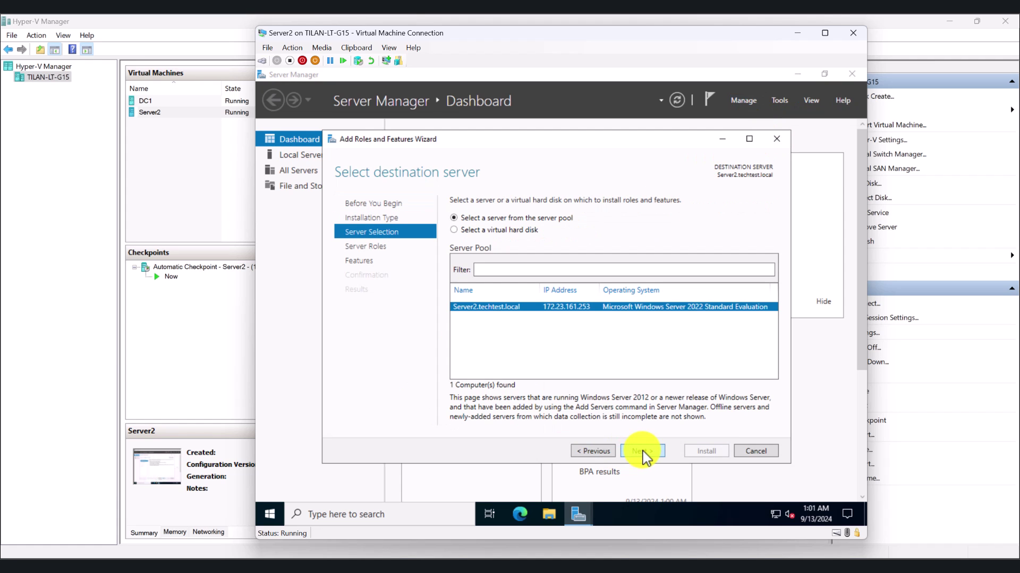
left_click(642, 452)
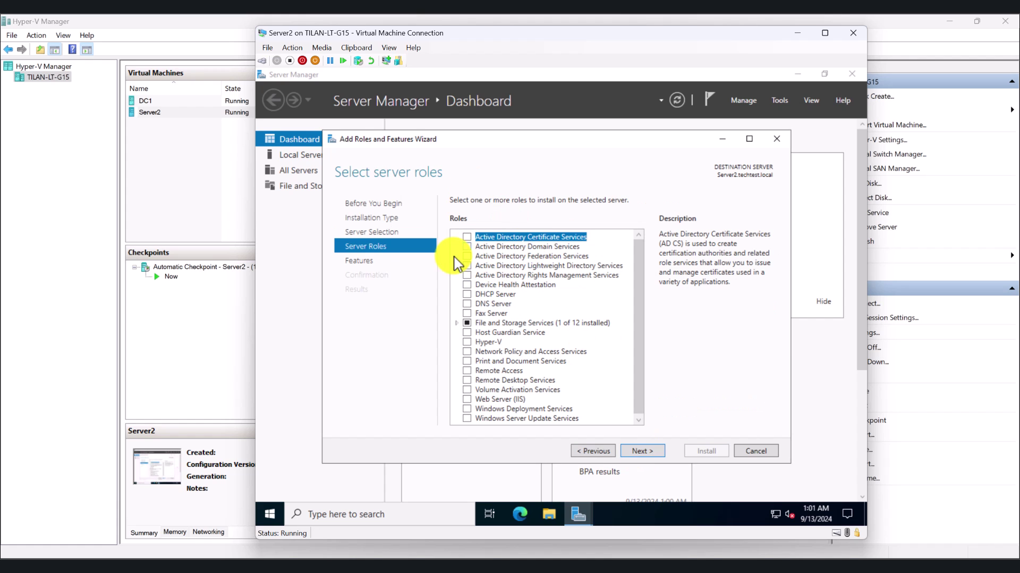
left_click(467, 247)
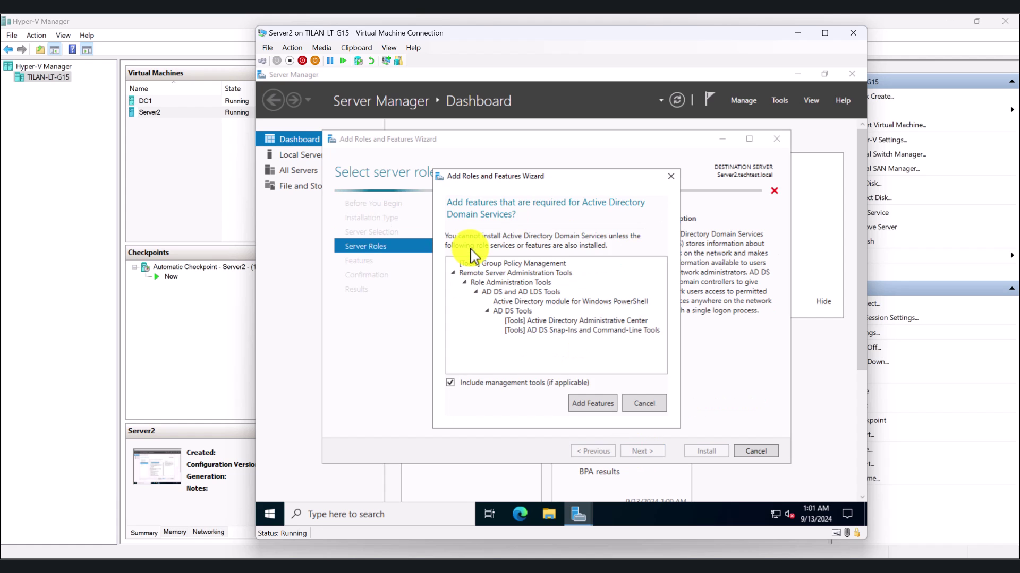
left_click(592, 405)
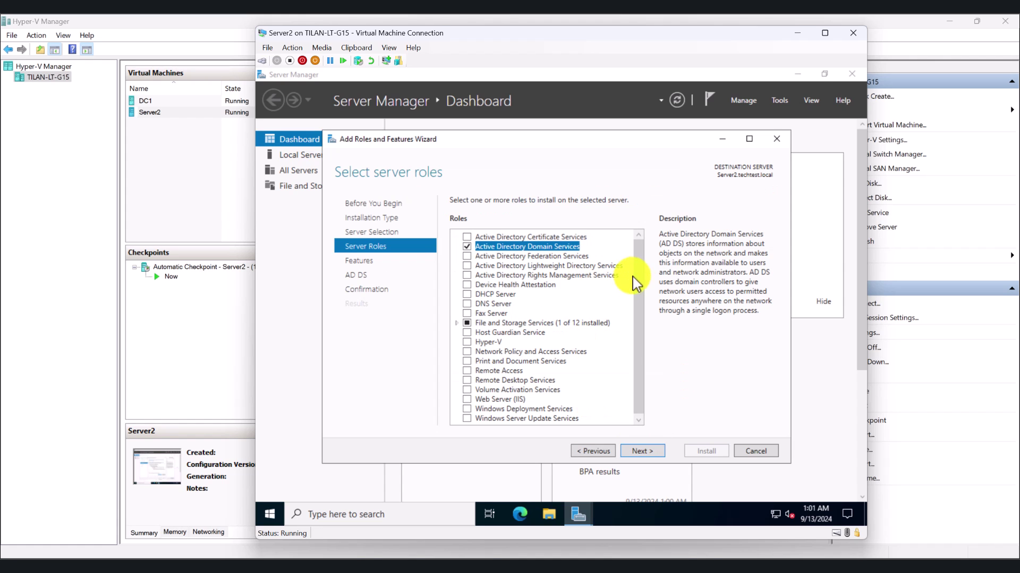
left_click(467, 302)
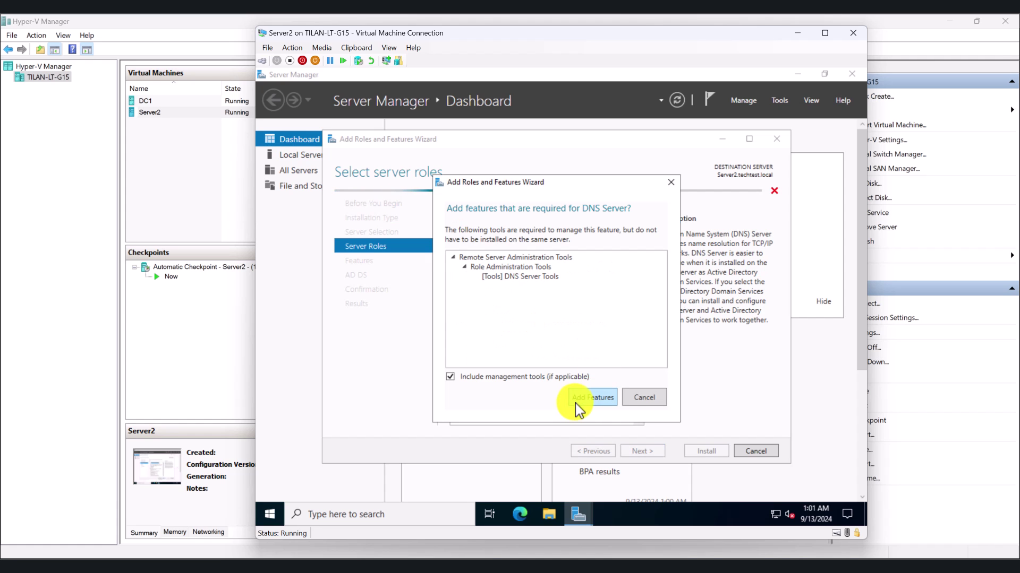
left_click(593, 396)
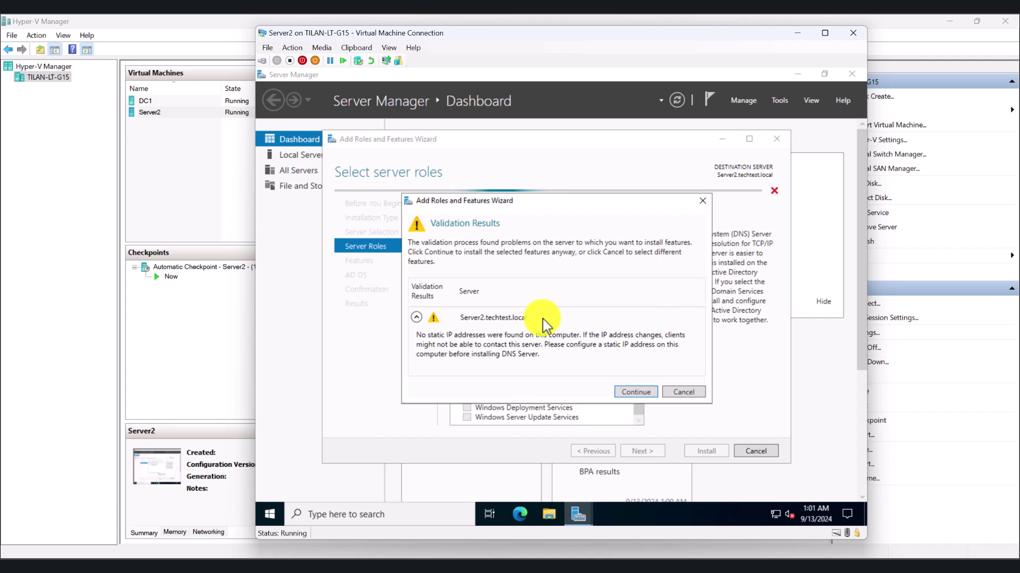
left_click(624, 394)
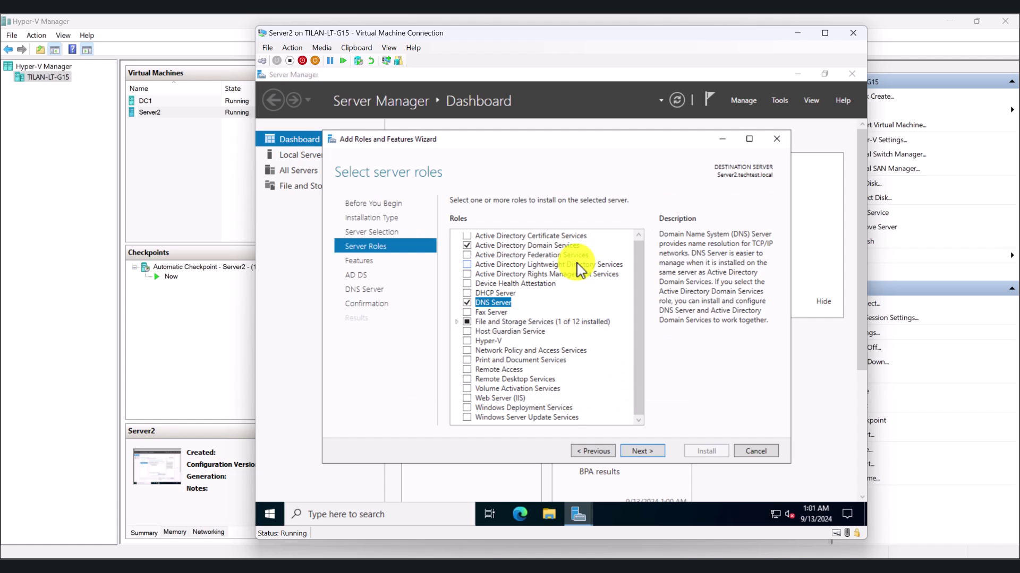
Advance past the Features, AD DS and DNS Server pages to Confirmation
left_click(648, 452)
left_click(647, 452)
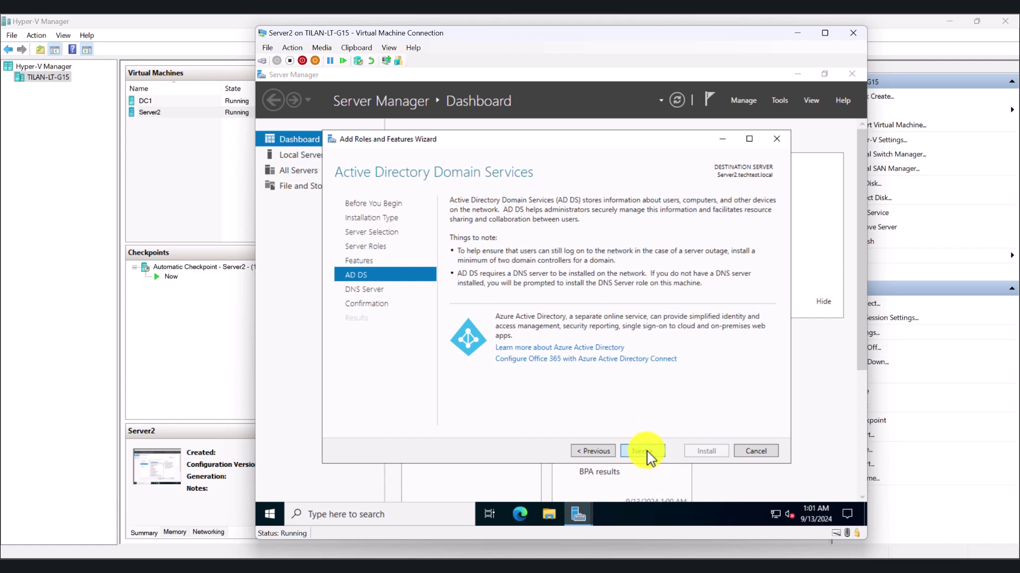
left_click(647, 453)
left_click(648, 453)
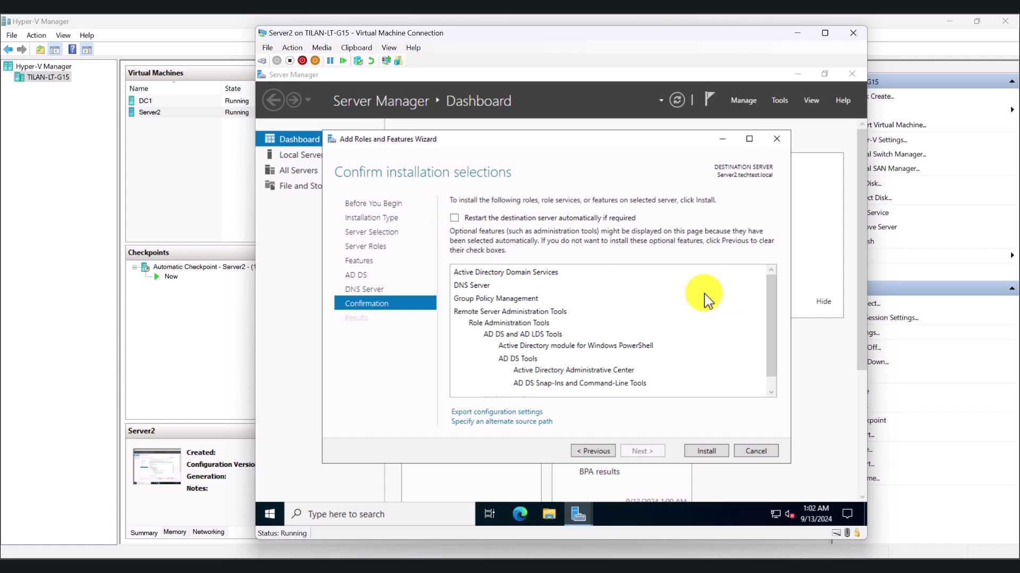
Install the AD DS and DNS Server roles from the Confirm installation selections page
left_click(706, 452)
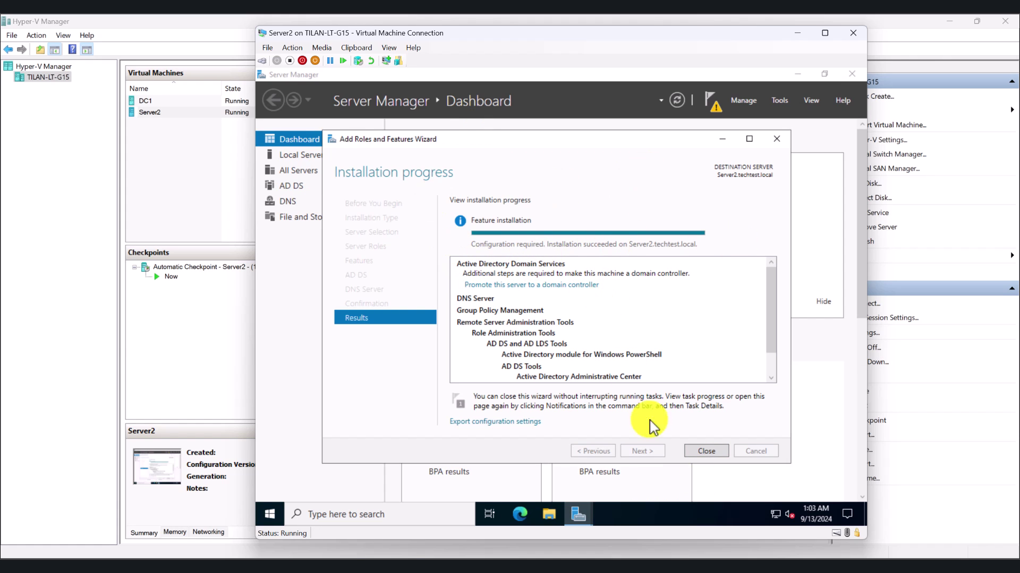
Launch 'Promote this server to a domain controller' and keep adding it to techtest.local
left_click(714, 454)
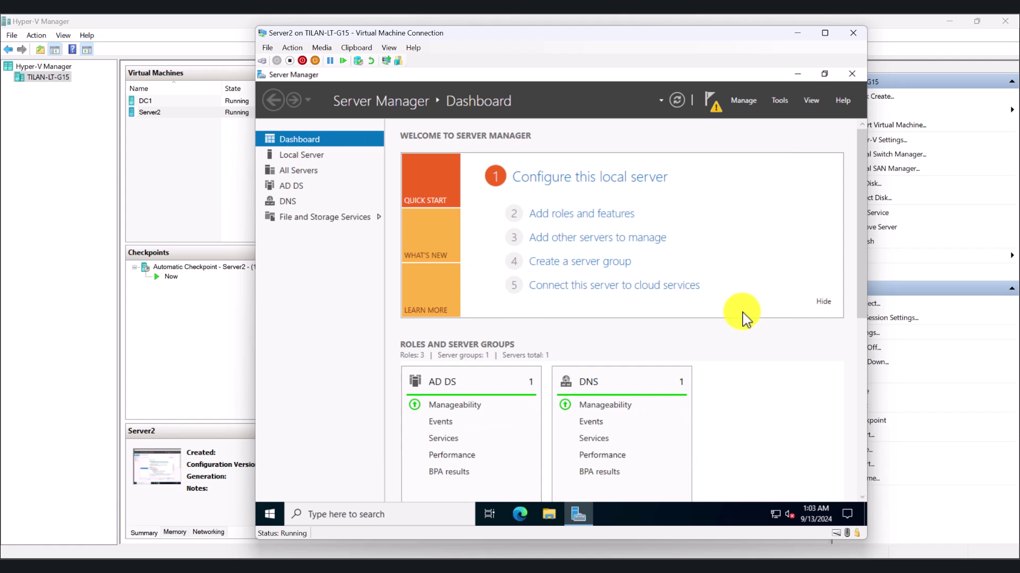
left_click(712, 109)
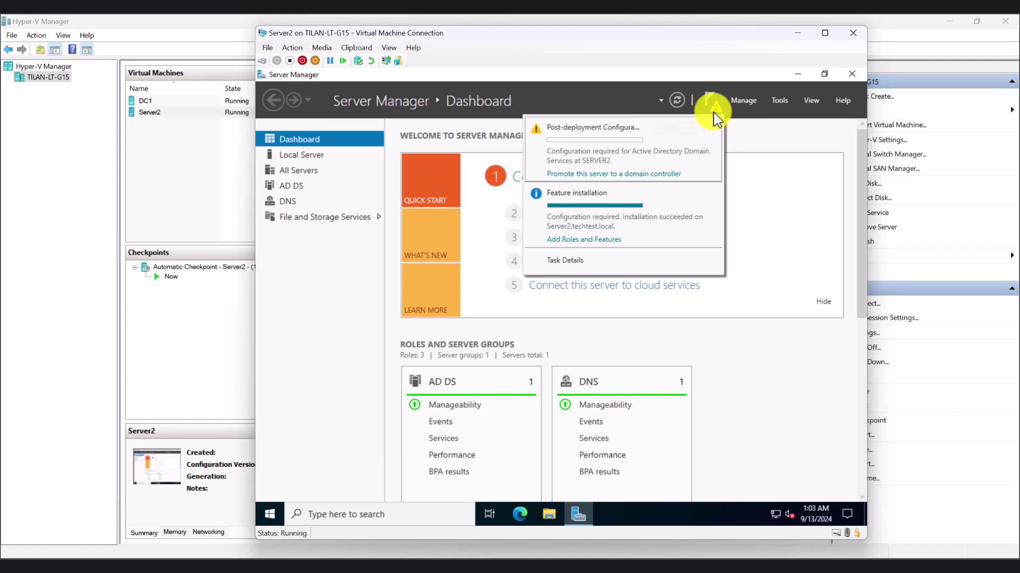
left_click(612, 184)
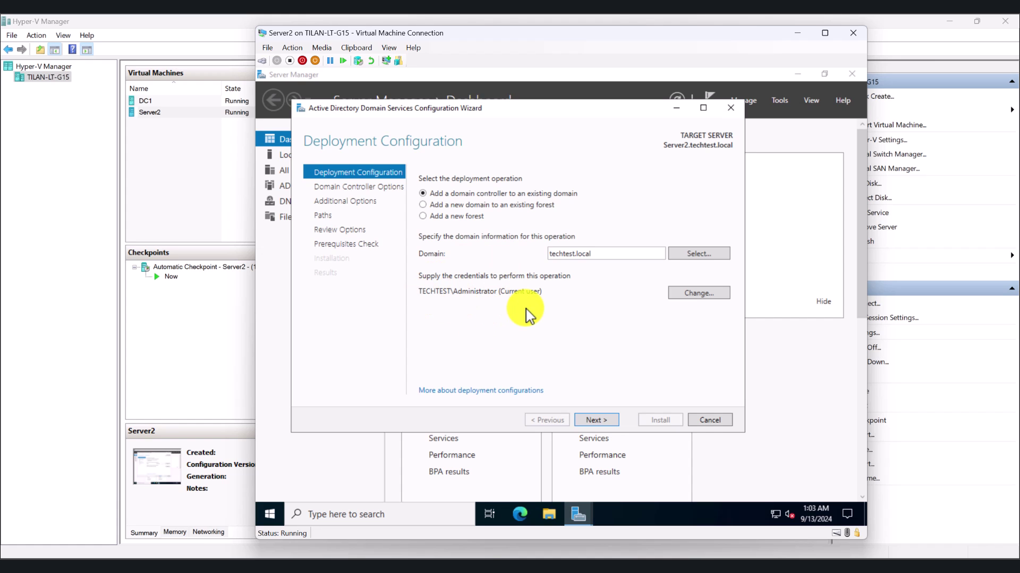
left_click(594, 421)
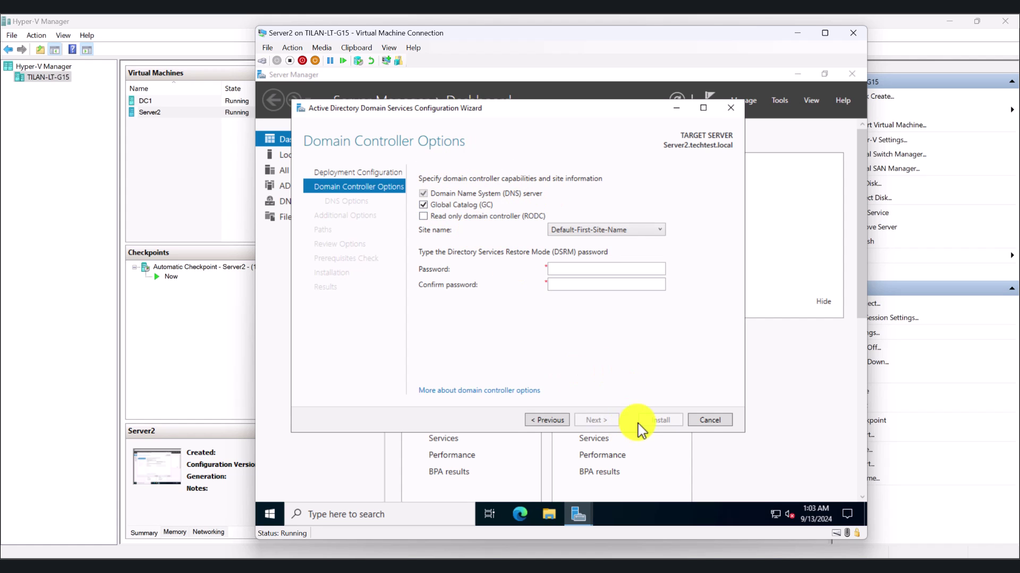
Enter and confirm the DSRM password, leaving DNS server and Global Catalog checked
left_click(580, 274)
type("Password1")
left_click(605, 285)
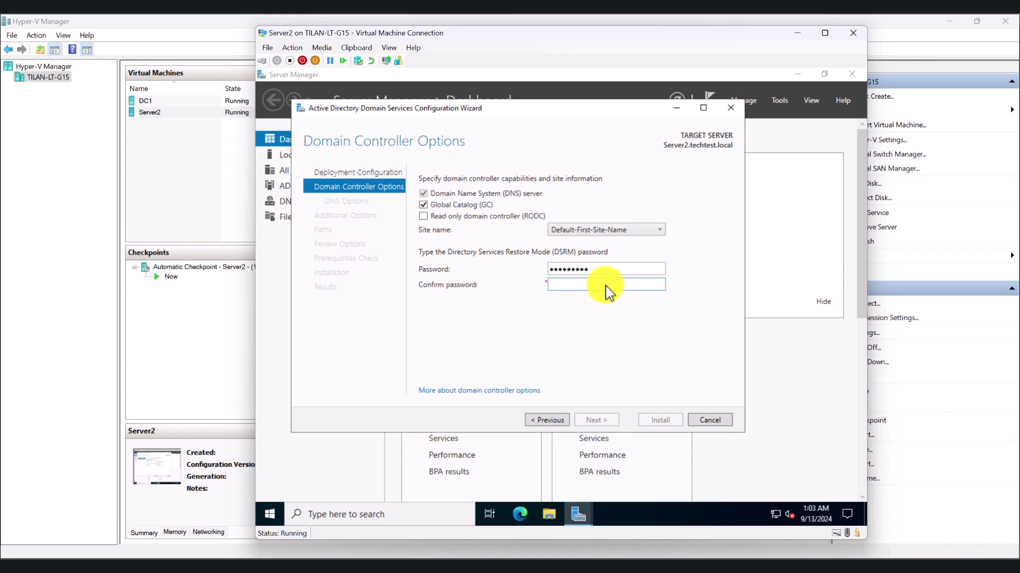
type("Password1")
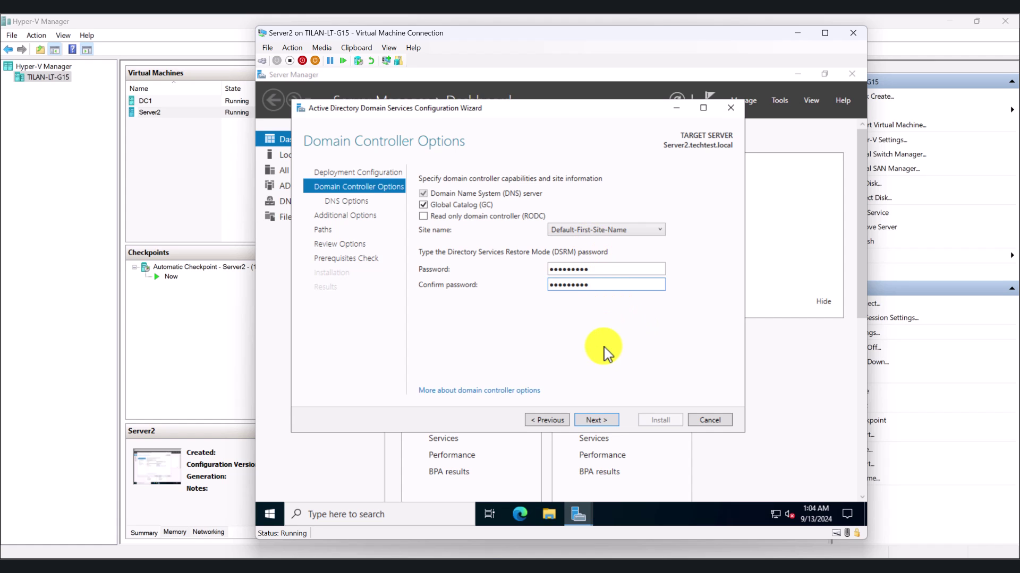
left_click(606, 422)
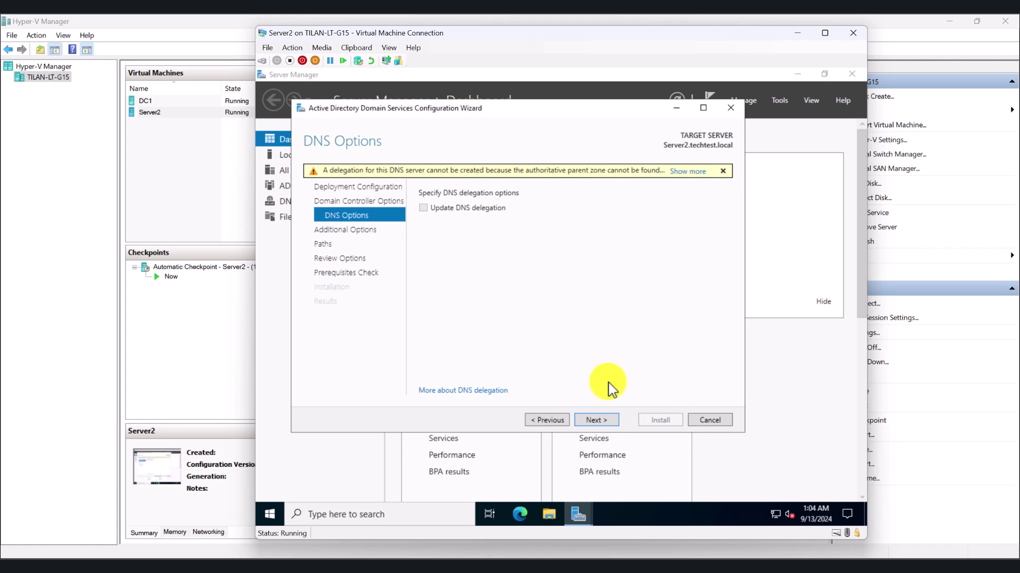
Skip DNS delegation and keep replication from 'Any domain controller'
left_click(607, 421)
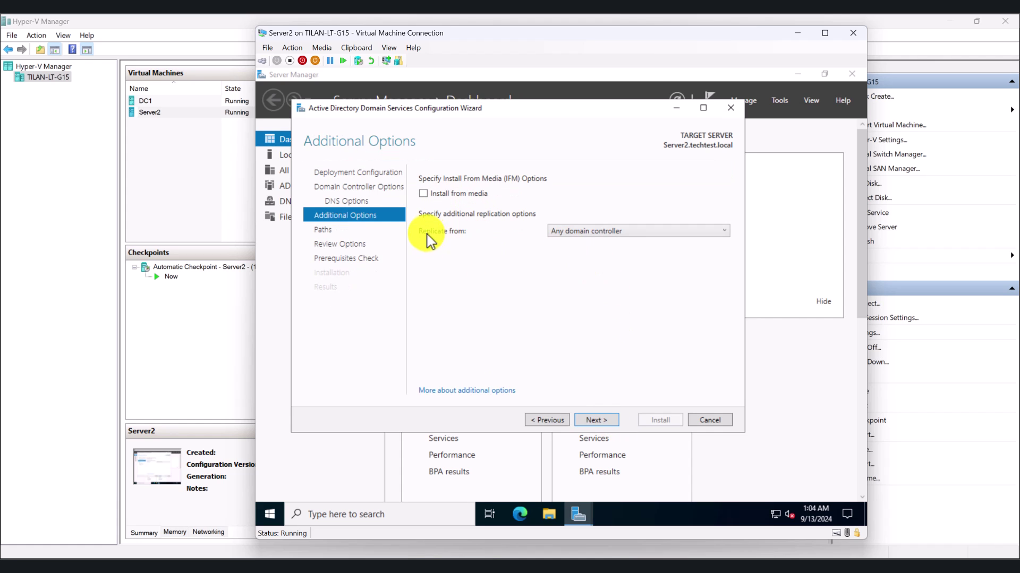
left_click(620, 242)
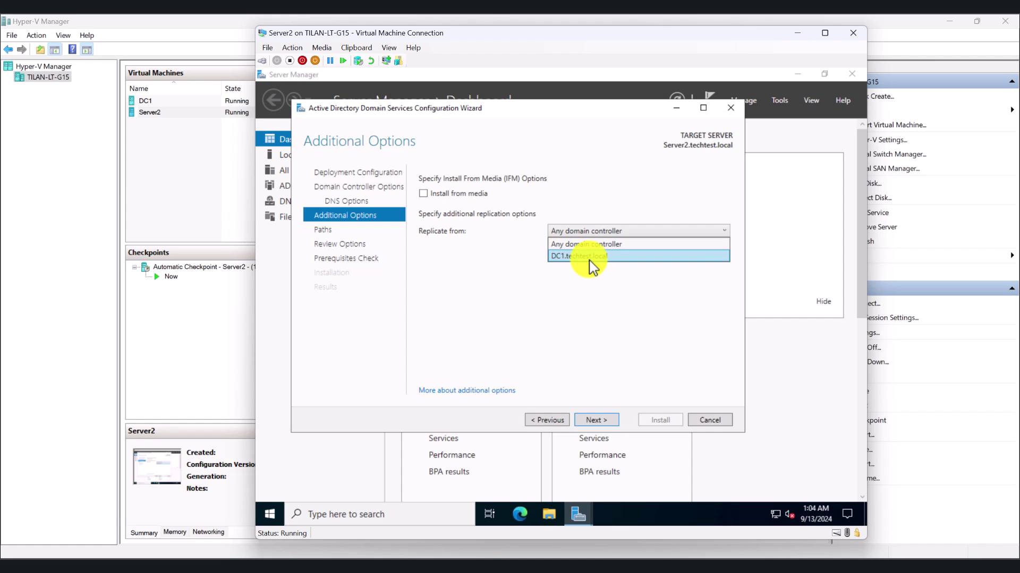
left_click(600, 301)
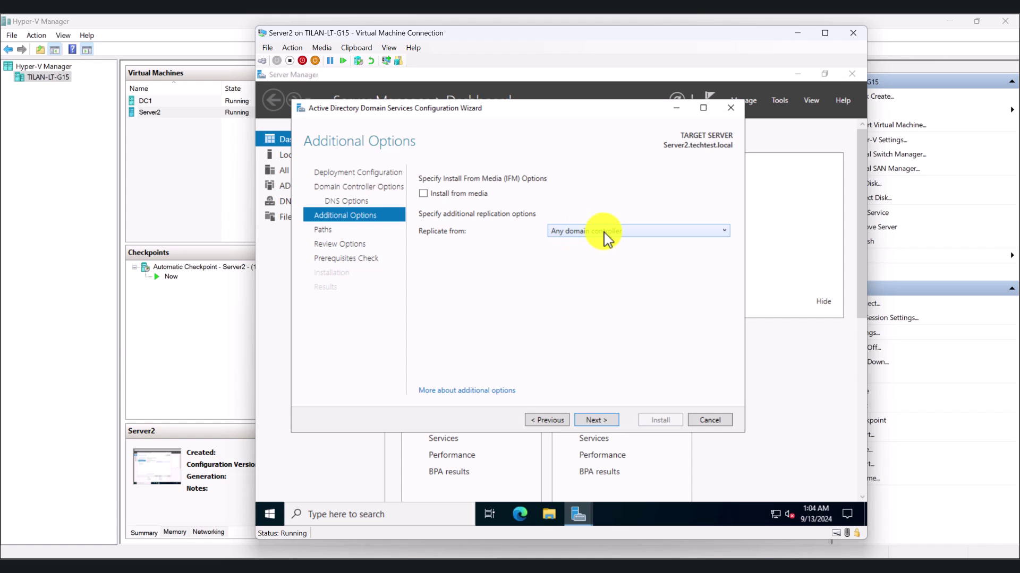
left_click(606, 231)
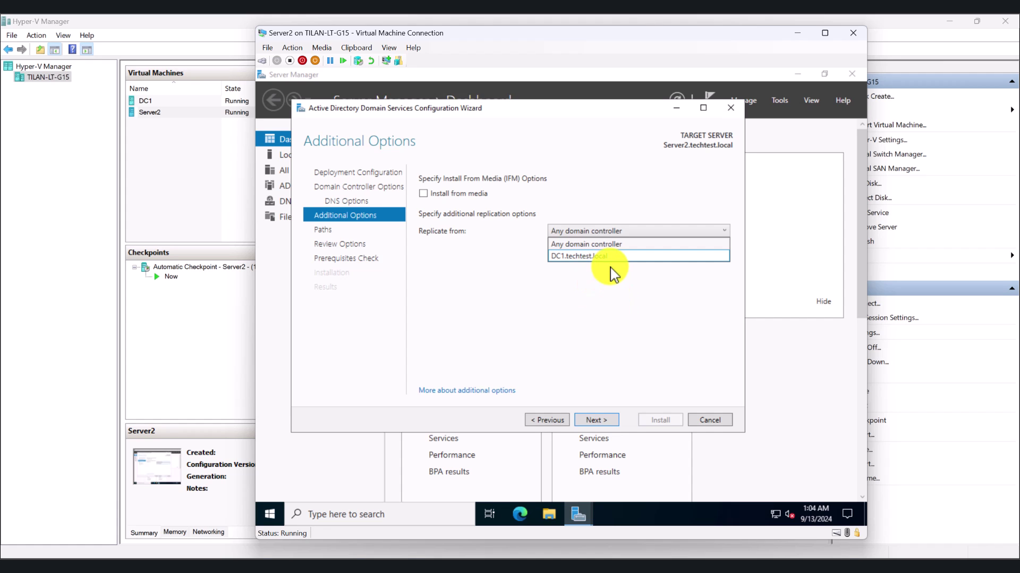
left_click(613, 282)
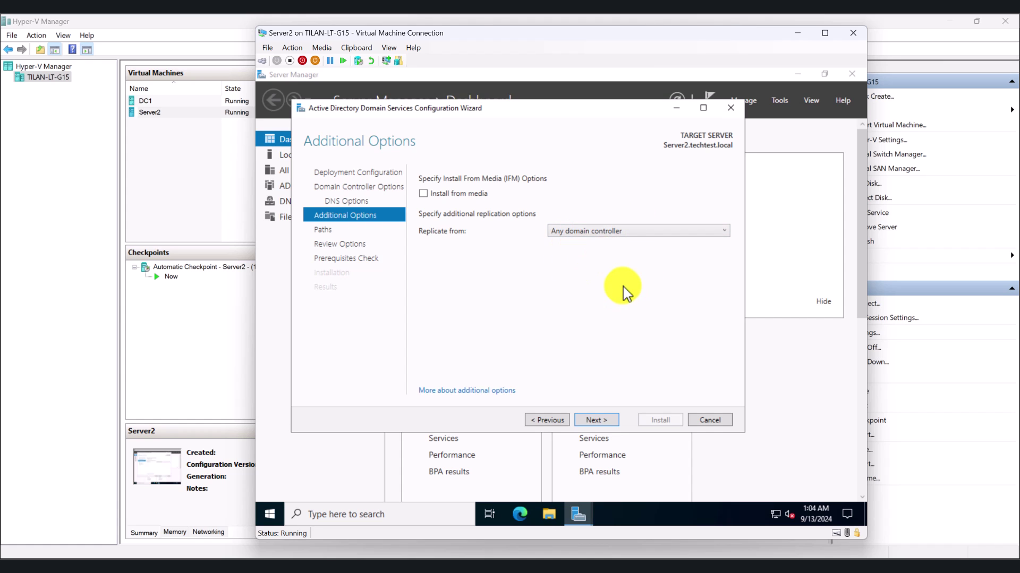
left_click(596, 420)
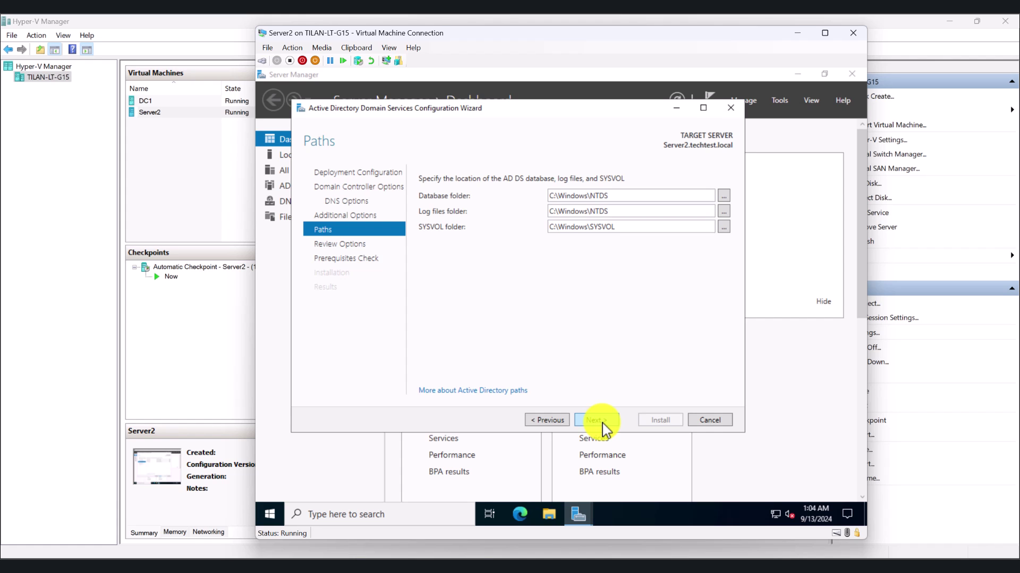
Accept default paths and review options, then scroll the passed Prerequisites Check results
left_click(603, 423)
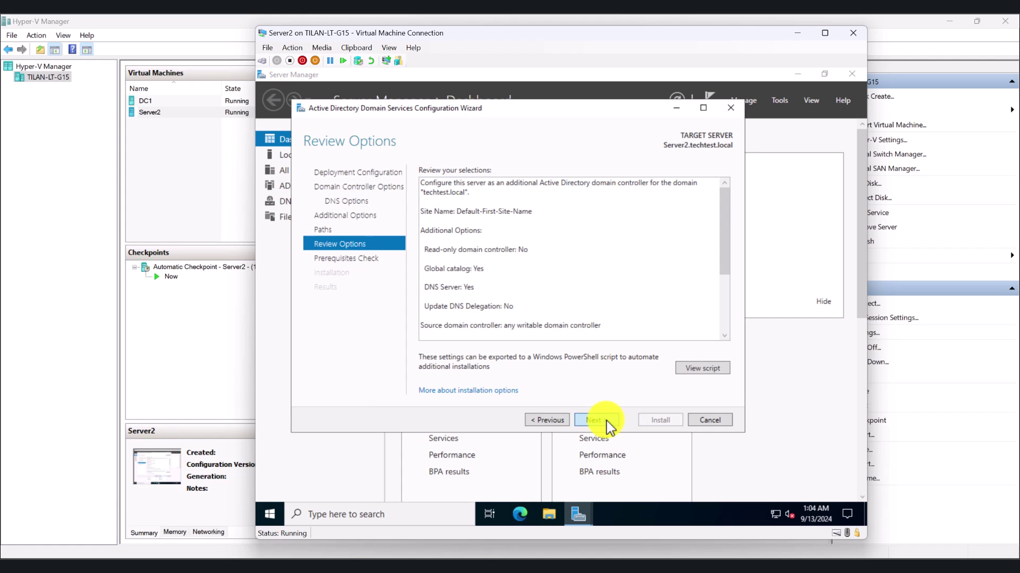
left_click(606, 423)
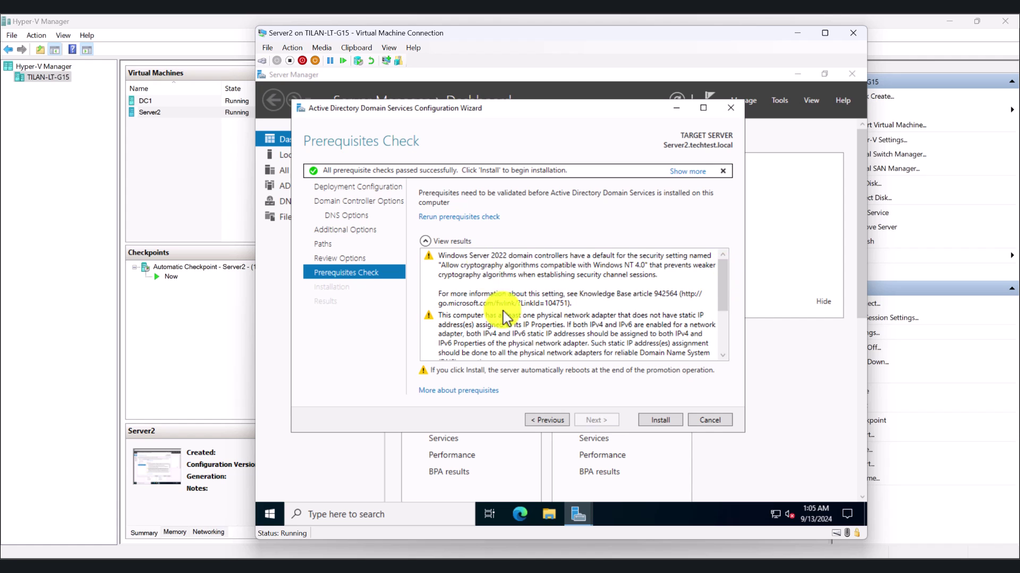
left_click_drag(723, 285, 717, 259)
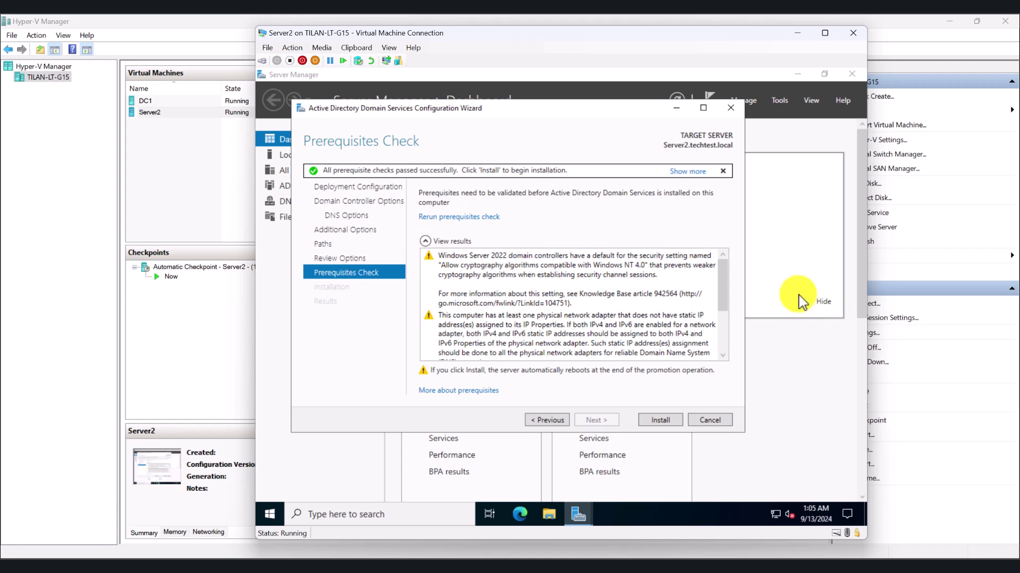
Install AD DS to promote Server2 to a domain controller, dismiss the sign-out notice, and let it restart
left_click(660, 420)
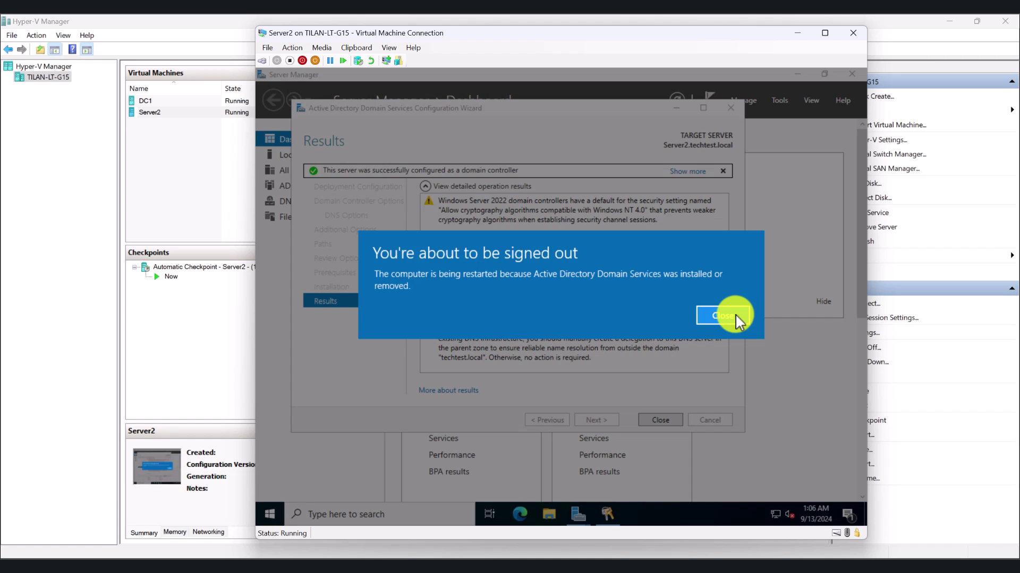
left_click(736, 315)
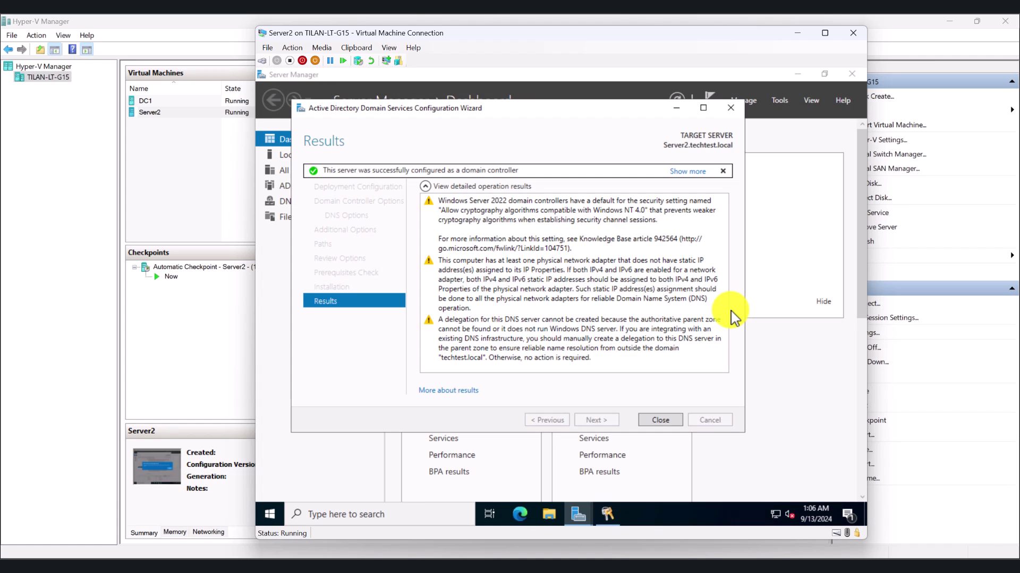
left_click(270, 514)
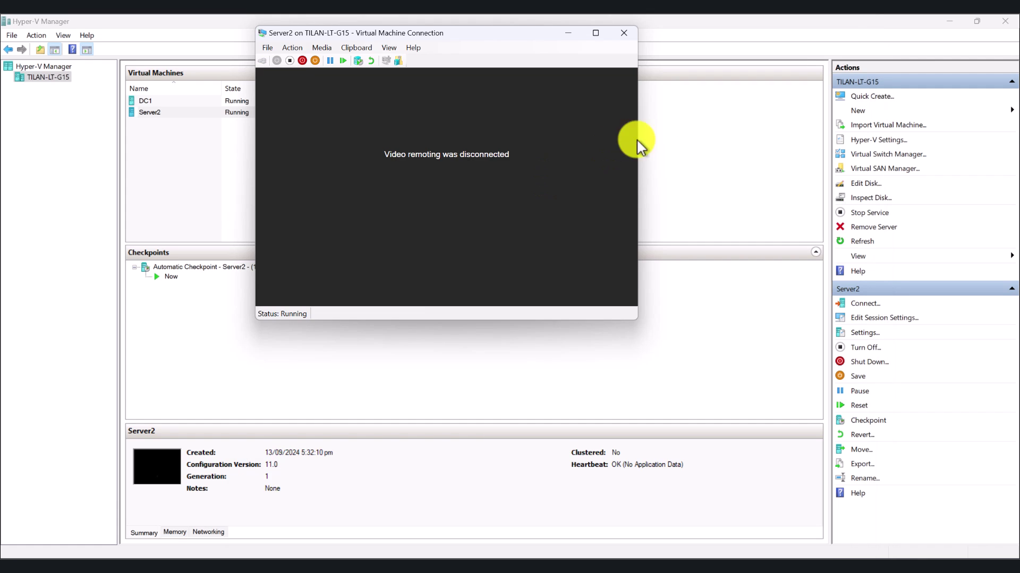
Reconnect to the restarted Server2 and sign in as TECHTEST\Administrator with the account password
left_click(824, 42)
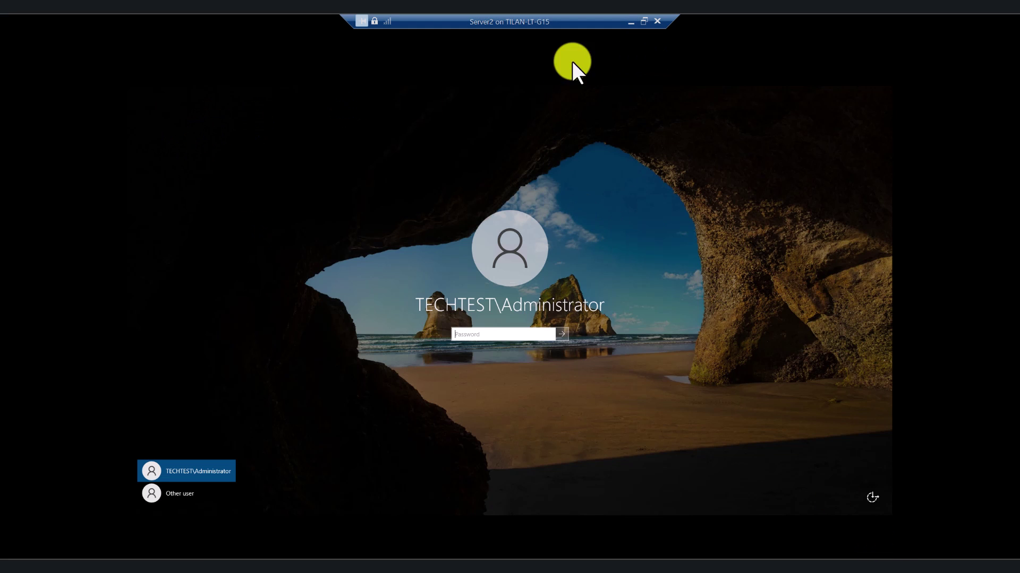
left_click(643, 21)
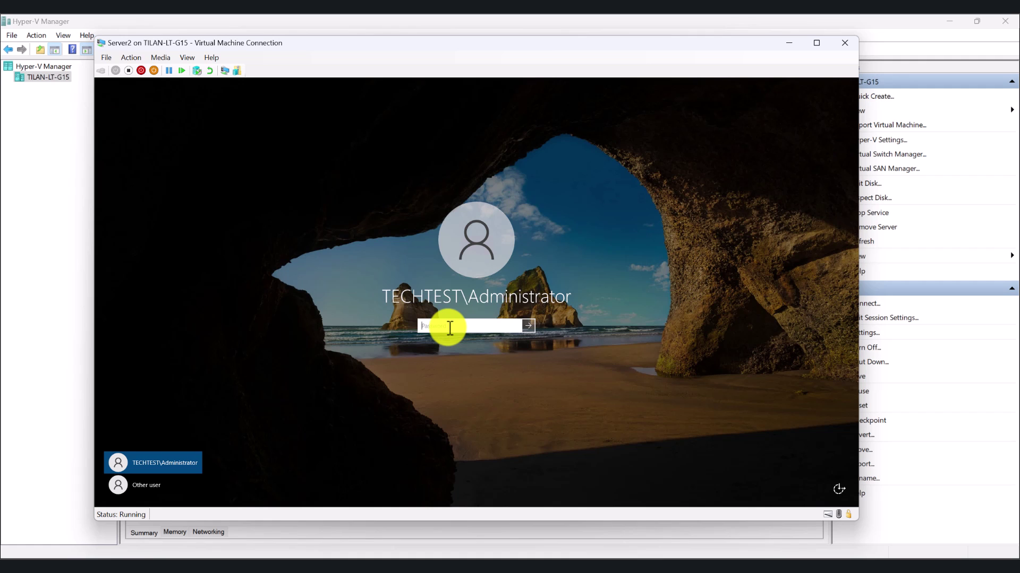
type("********")
key("Return")
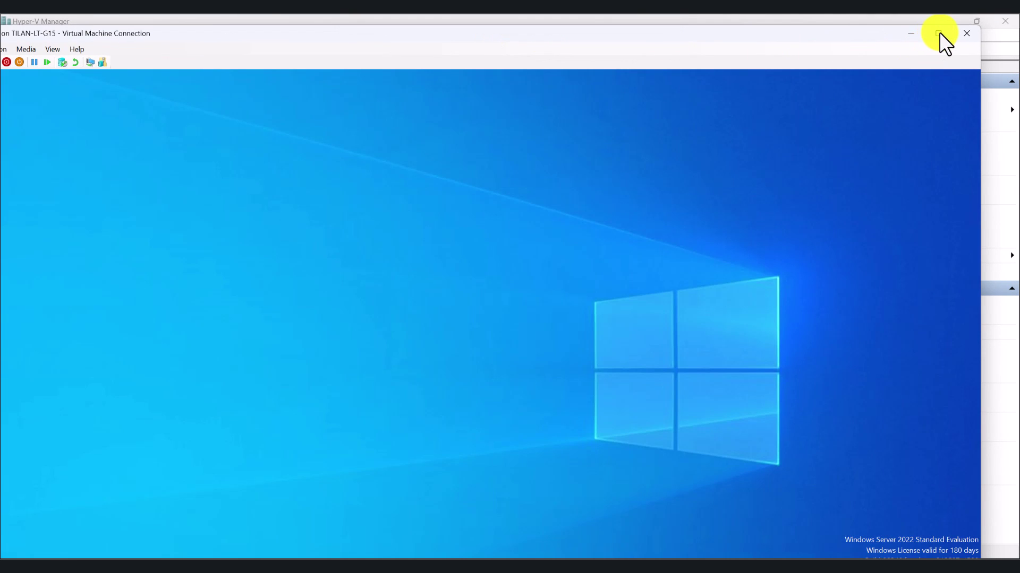
Search 'admini', open Active Directory Users and Computers, and view techtest.local's Domain Controllers showing DC1 and SERVER2
left_click(938, 33)
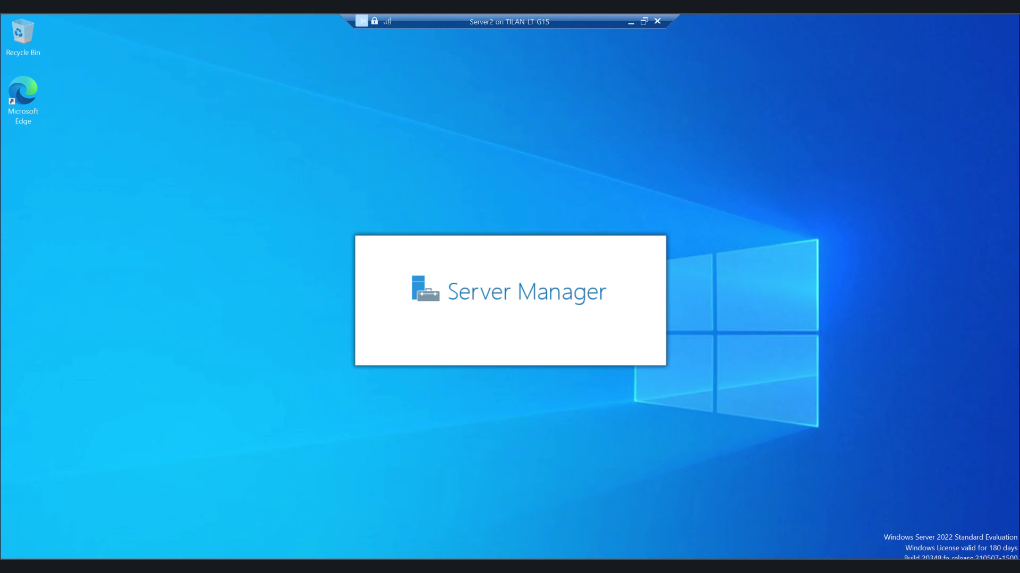
key("super+s")
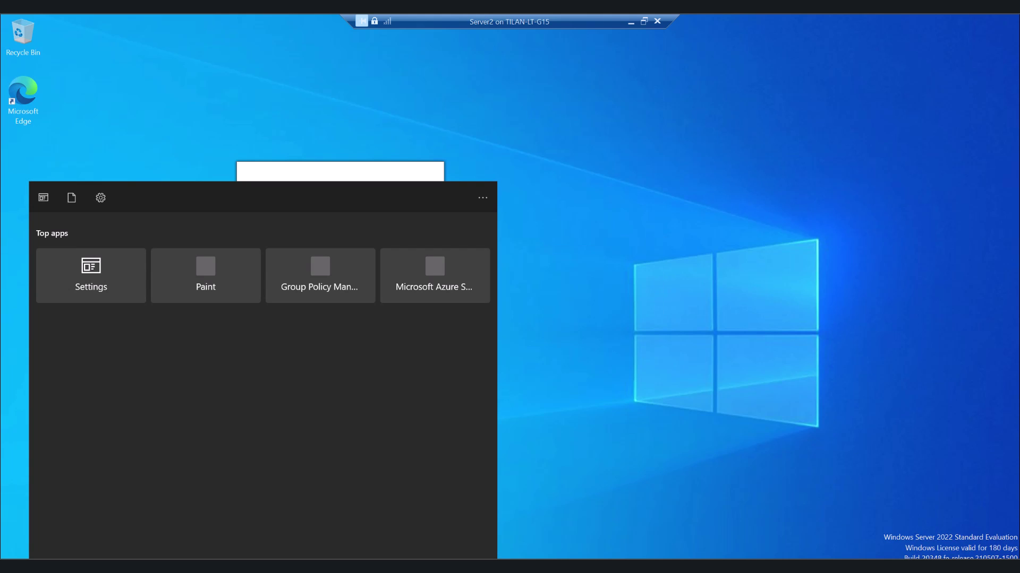
type("admini")
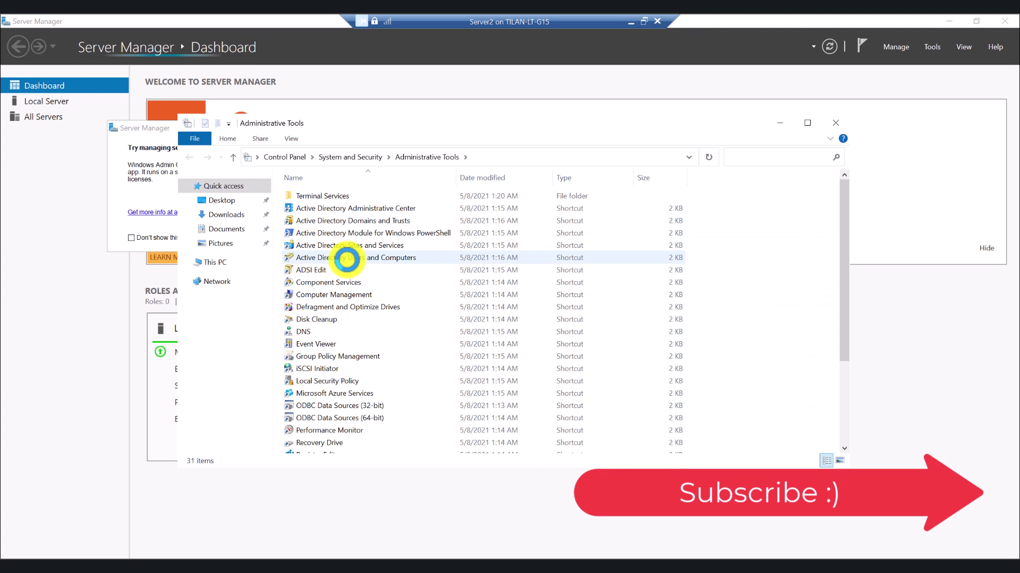
double_click(346, 259)
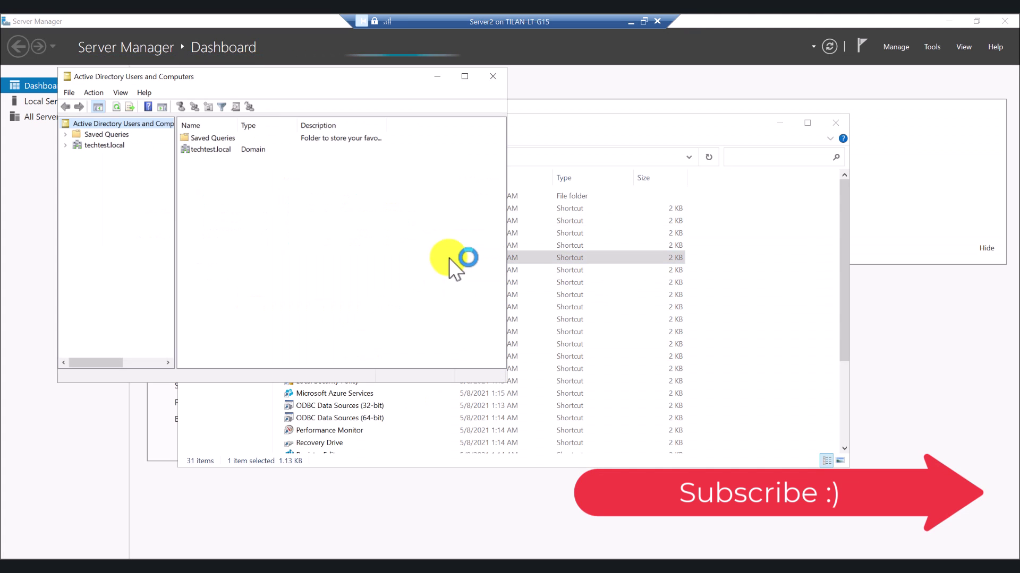
left_click(65, 145)
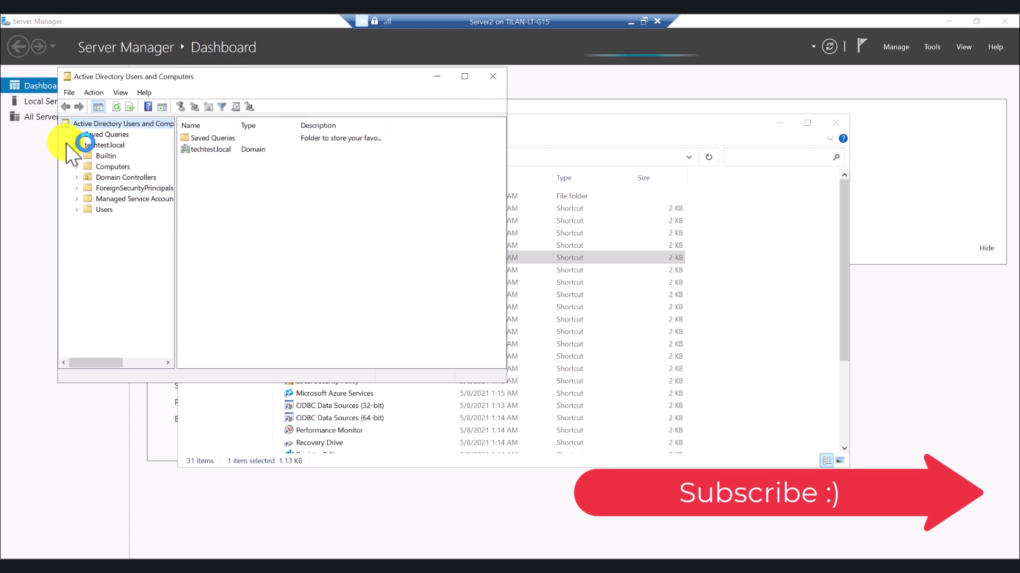
left_click(118, 177)
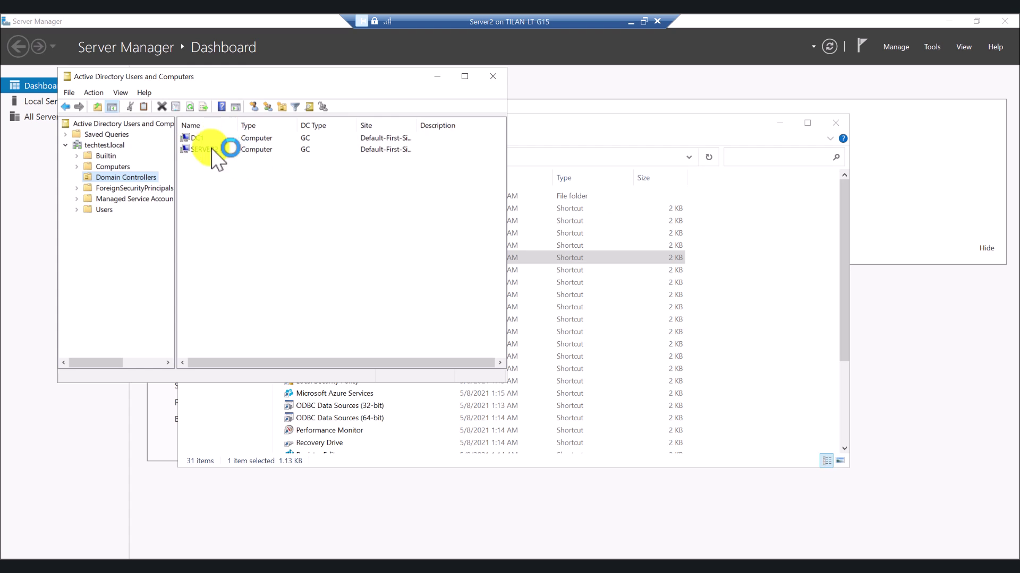